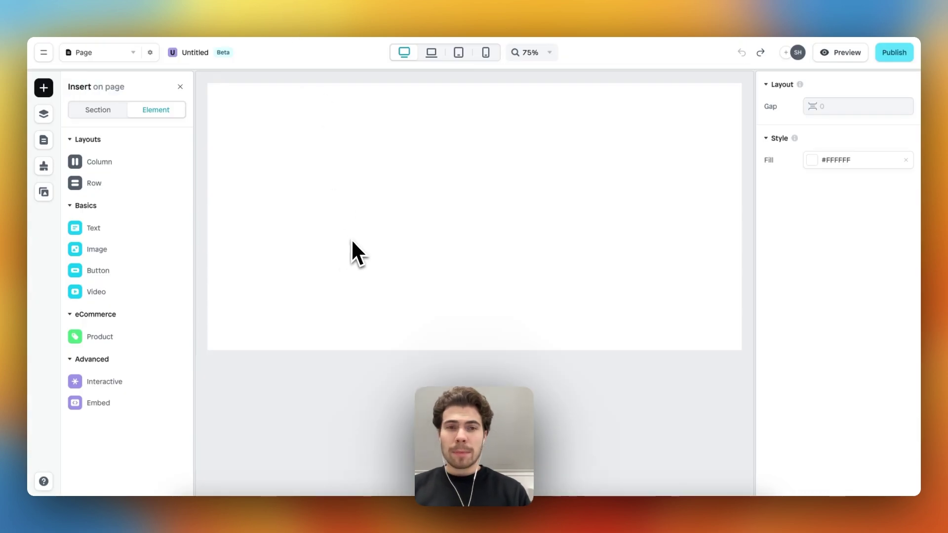
# Step: Insert a Carousel element onto the blank page
pyautogui.click(44, 193)
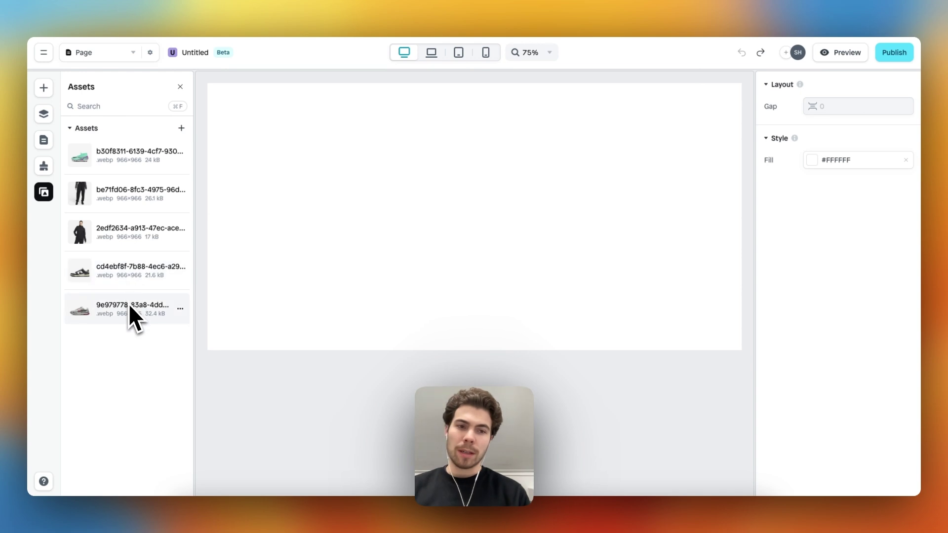
pyautogui.click(38, 92)
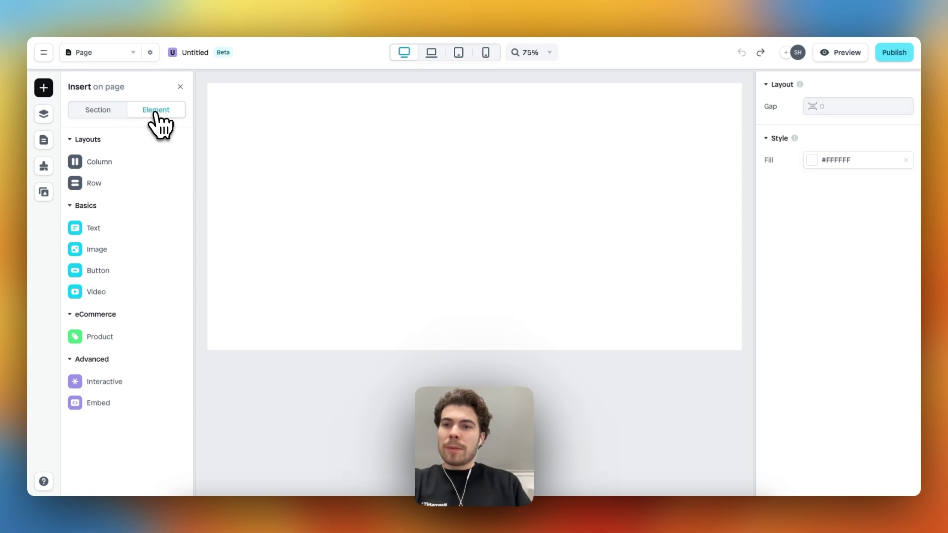
pyautogui.moveTo(120, 380)
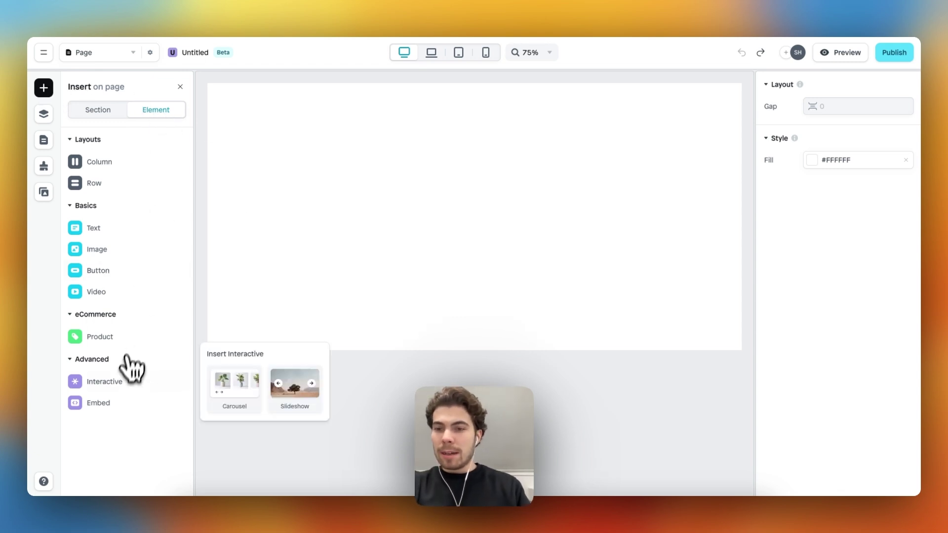
pyautogui.moveTo(228, 390); pyautogui.dragTo(391, 238)
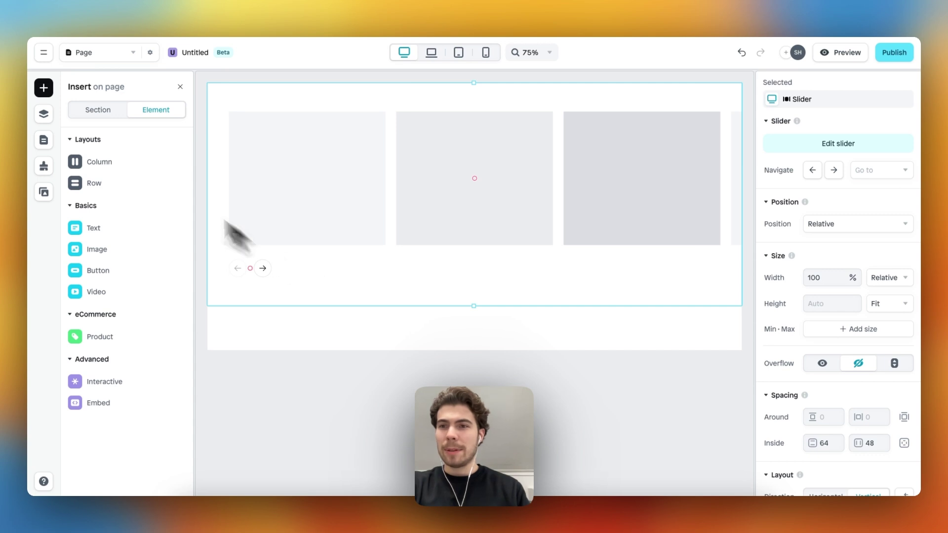
# Step: Add a 2-column layout above the slides inside the slider and move the Navigation layer into its second row
pyautogui.moveTo(110, 158)
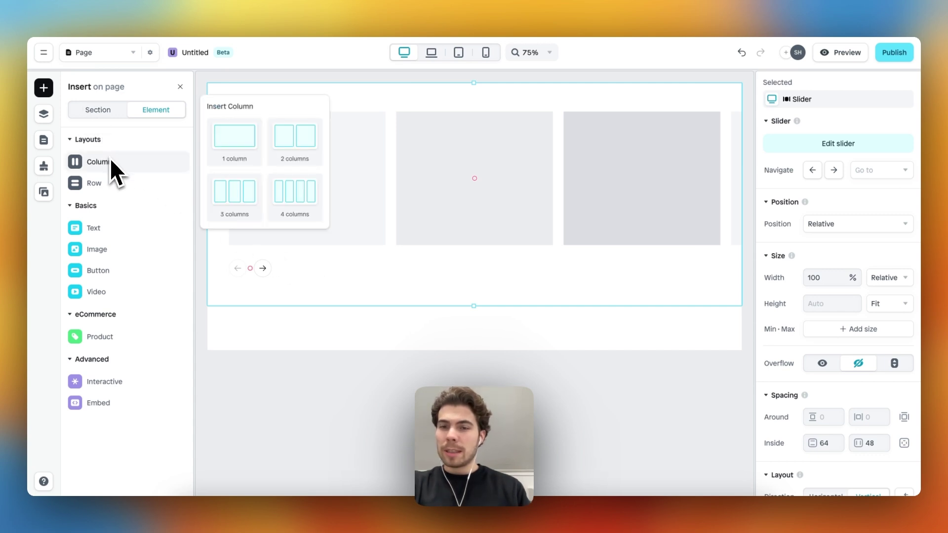
pyautogui.moveTo(292, 143); pyautogui.dragTo(406, 116)
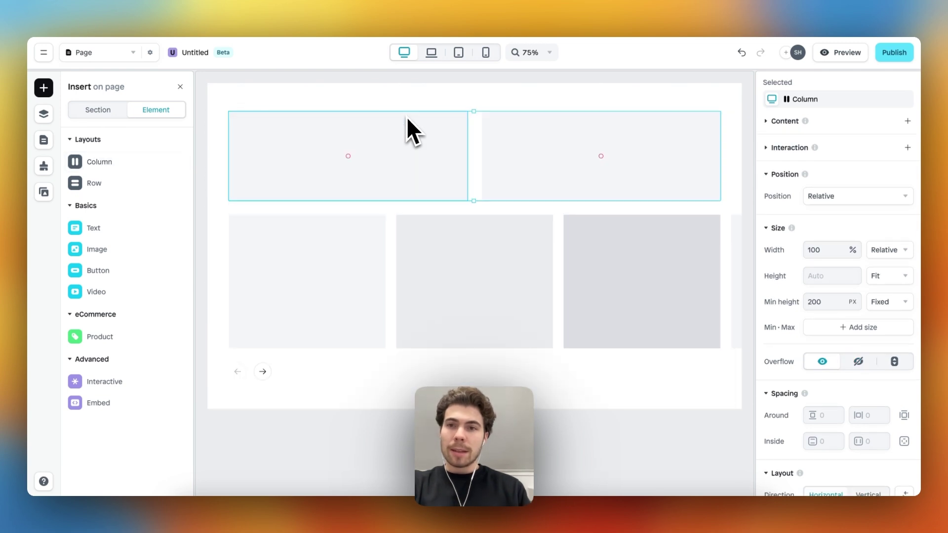
pyautogui.click(43, 113)
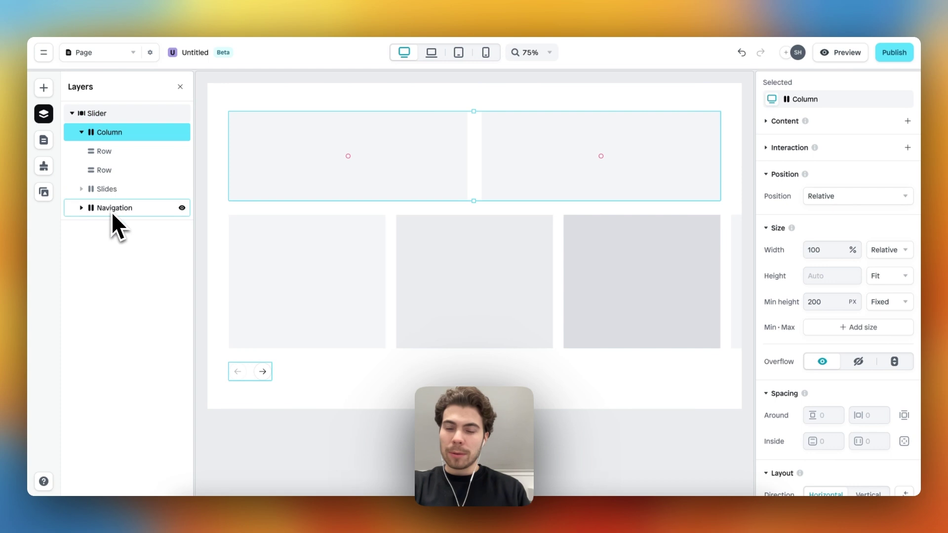
pyautogui.moveTo(110, 211); pyautogui.dragTo(122, 174)
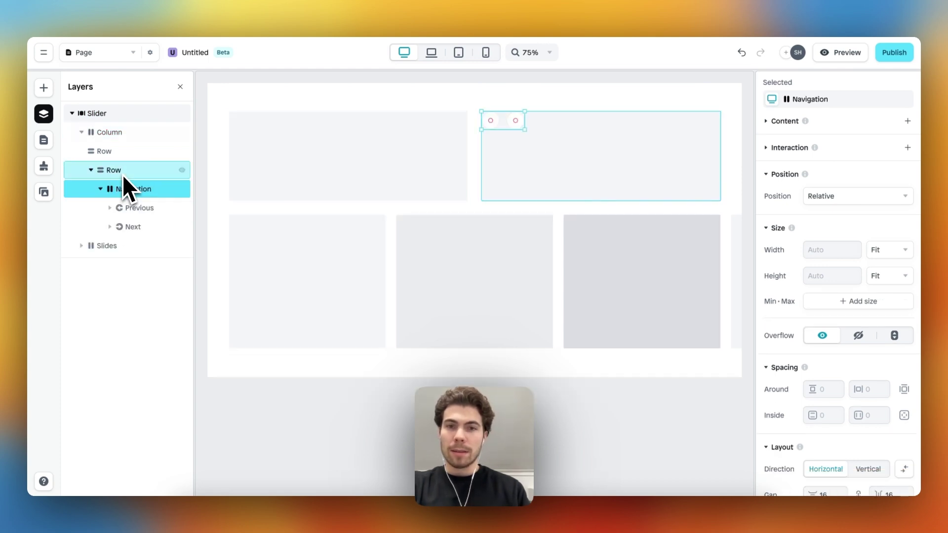
# Step: Clear the minimum height of the two-column layout above the slides
pyautogui.click(474, 179)
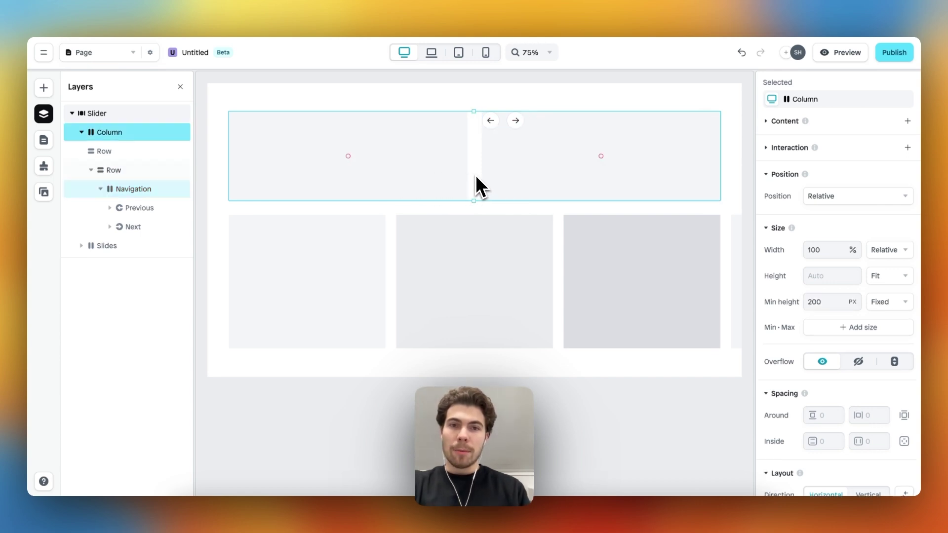
pyautogui.scroll(-5, 809, 281)
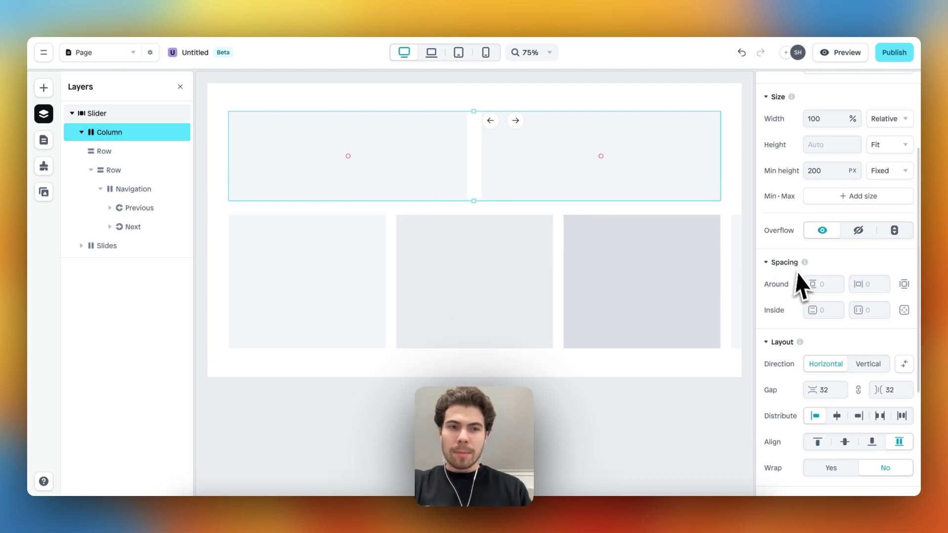
pyautogui.scroll(-3, 809, 326)
pyautogui.scroll(6, 812, 325)
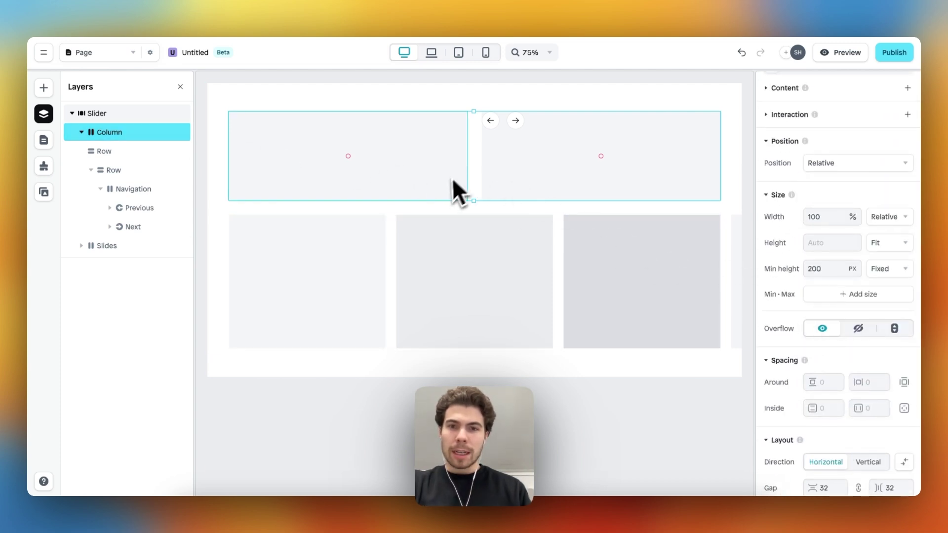
pyautogui.click(477, 130)
pyautogui.click(479, 134)
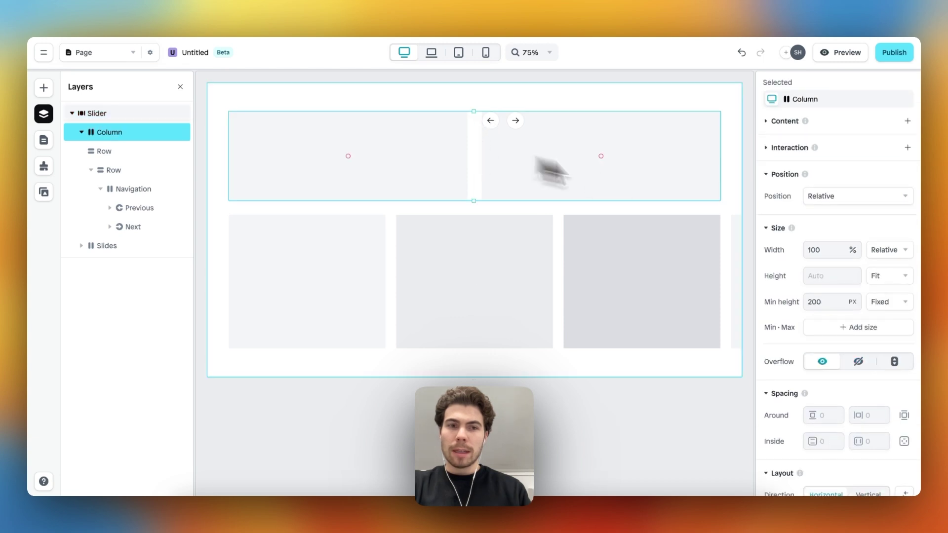
pyautogui.click(827, 302)
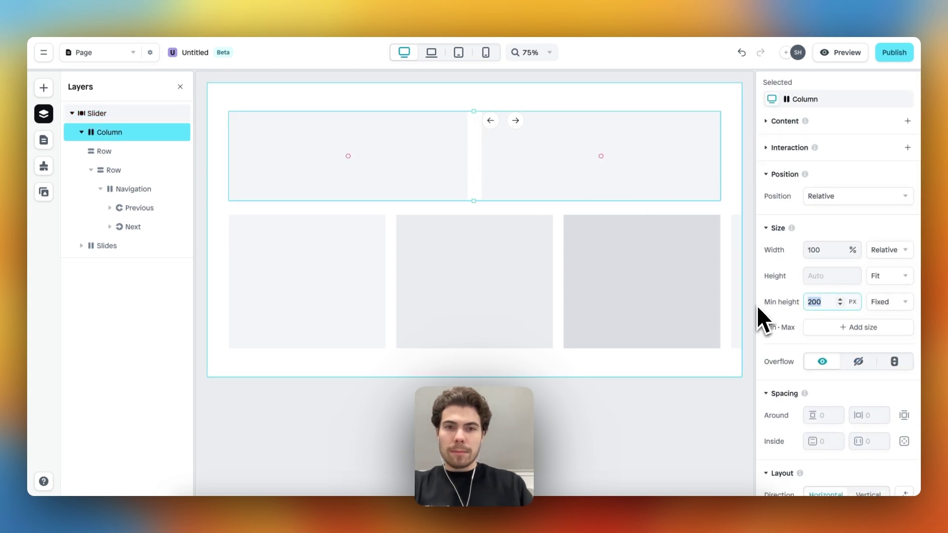
pyautogui.press('BackSpace')
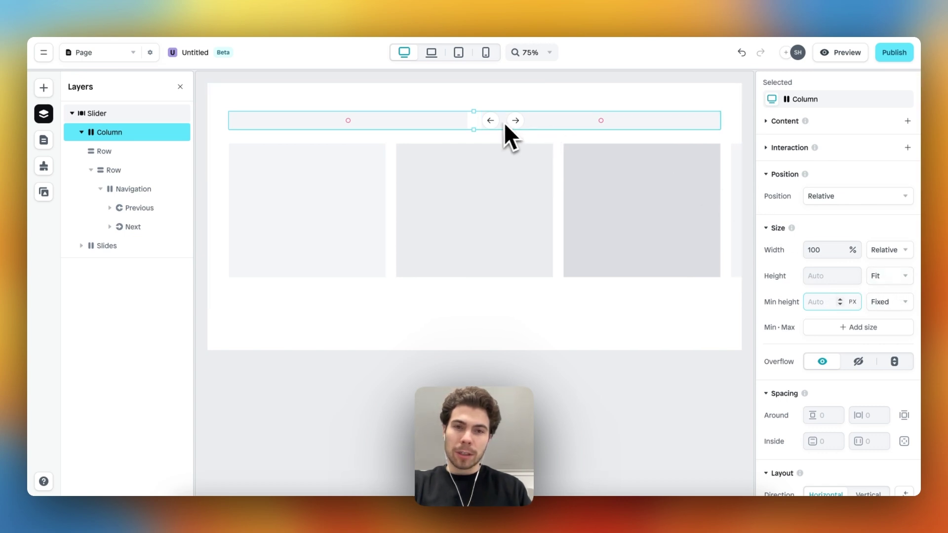
# Step: Align the navigation arrows to the right within their row and remove that row's fill
pyautogui.click(562, 126)
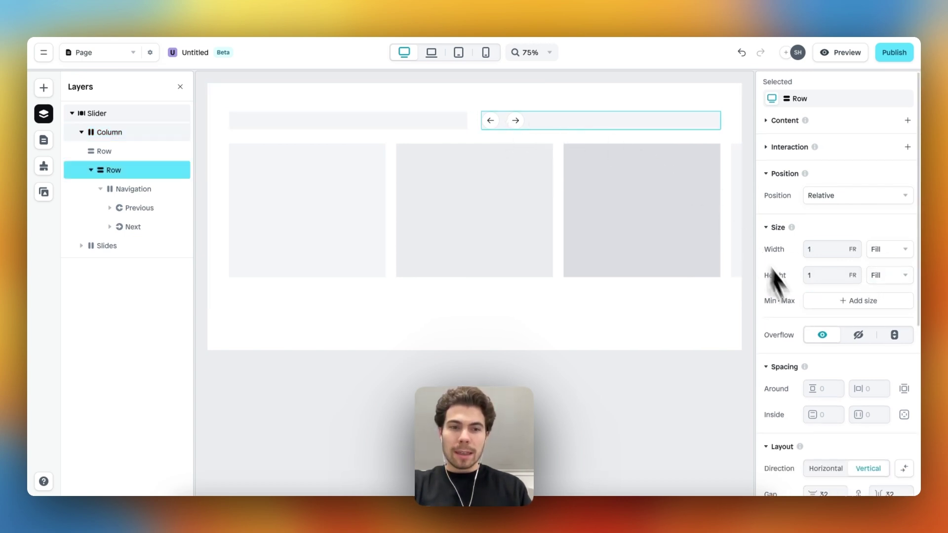
pyautogui.scroll(-5, 793, 315)
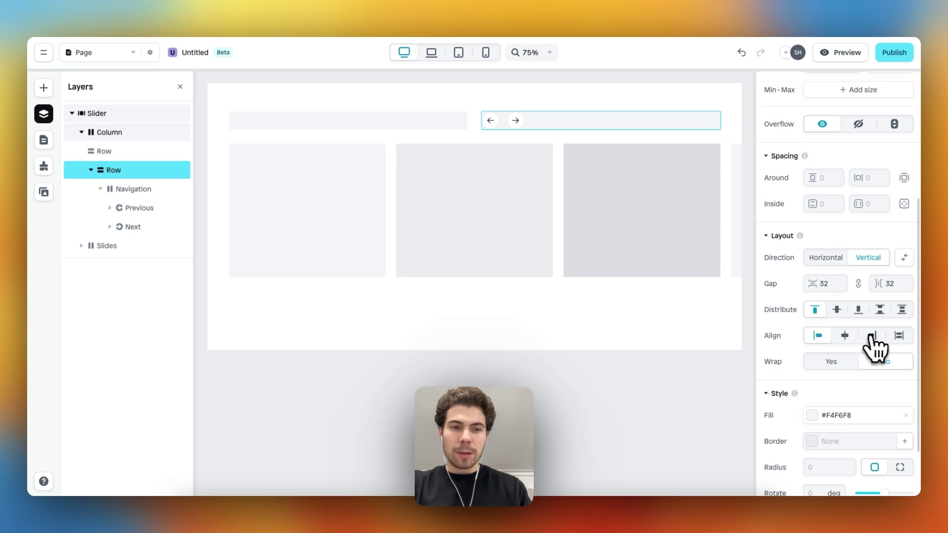
pyautogui.click(871, 336)
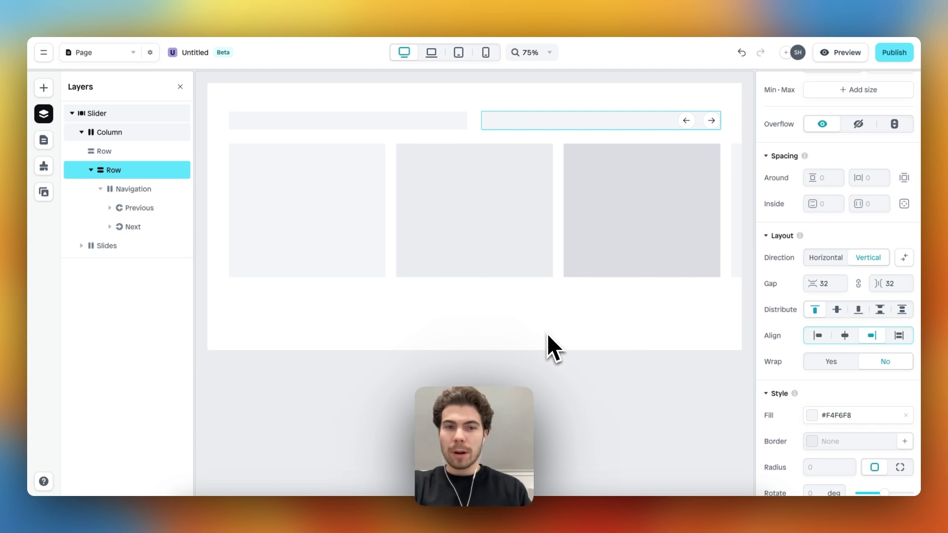
pyautogui.scroll(-3, 839, 358)
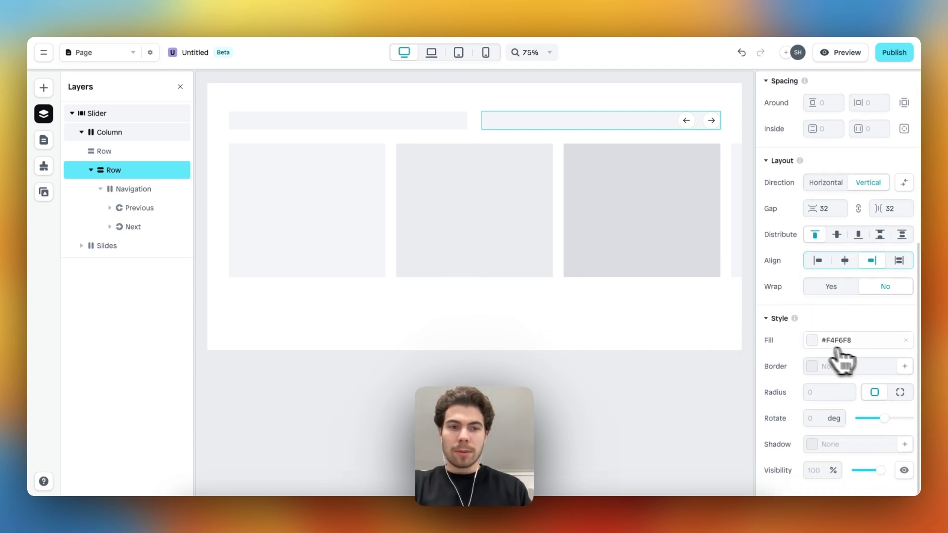
pyautogui.click(906, 341)
pyautogui.click(587, 332)
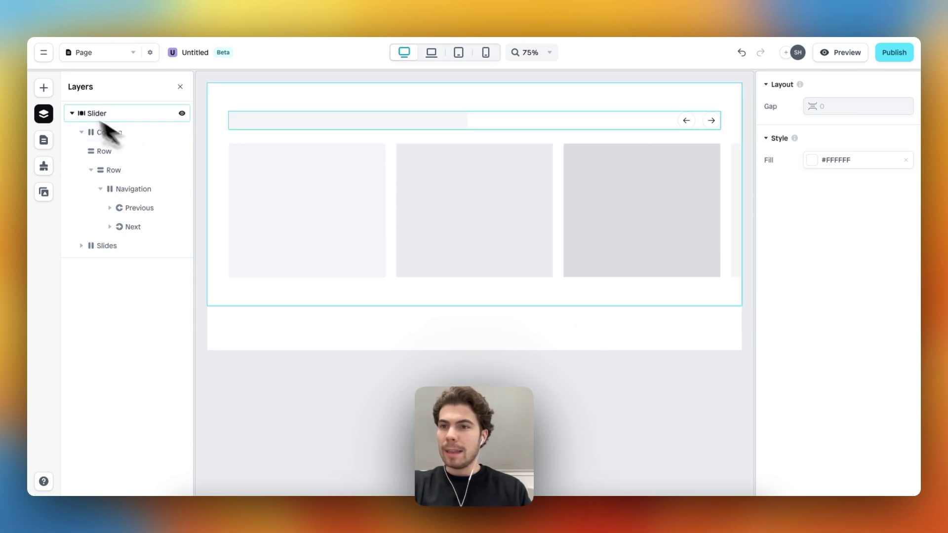
# Step: Insert a Text element in the empty row beside the navigation arrows and change its content to "Best Sellers"
pyautogui.click(43, 87)
pyautogui.moveTo(127, 224)
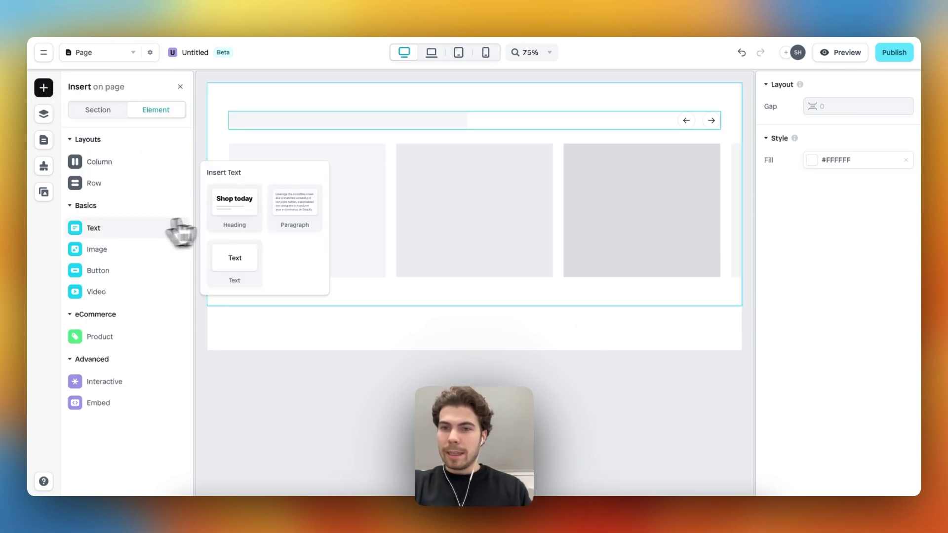
pyautogui.moveTo(235, 257); pyautogui.dragTo(327, 125)
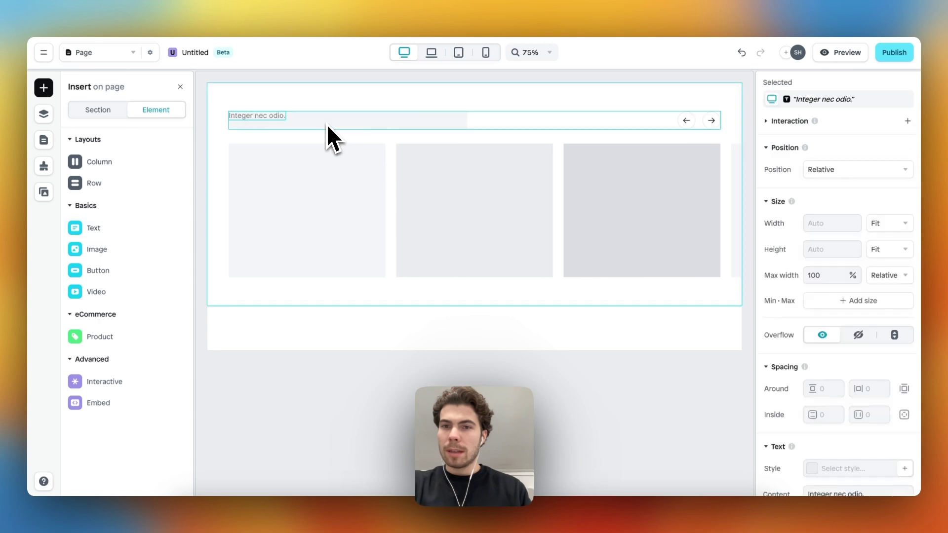
pyautogui.doubleClick(270, 117)
pyautogui.write('Best Sellers')
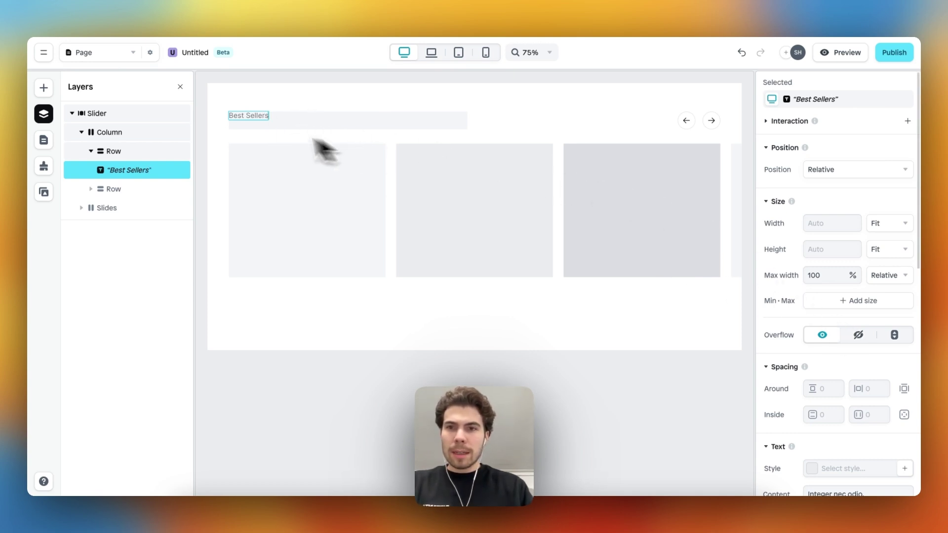
# Step: Set the "Best Sellers" text size to 24 px and apply the Header text style
pyautogui.doubleClick(250, 116)
pyautogui.tripleClick(250, 116)
pyautogui.scroll(-5, 787, 310)
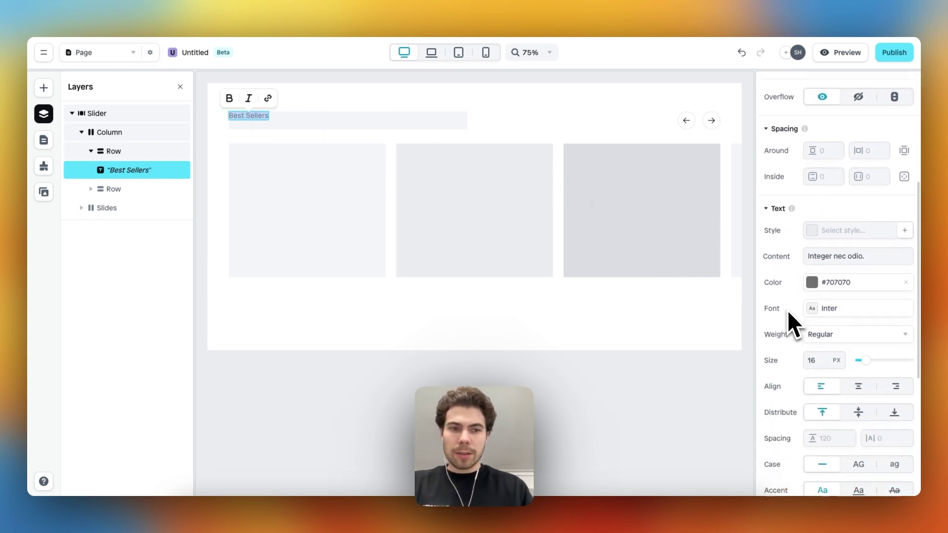
pyautogui.click(795, 354)
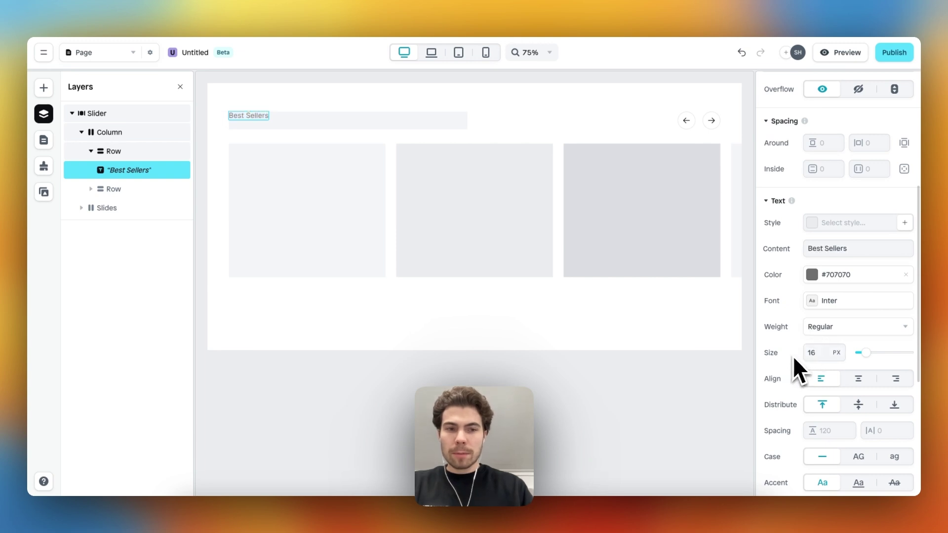
pyautogui.click(816, 353)
pyautogui.write('24')
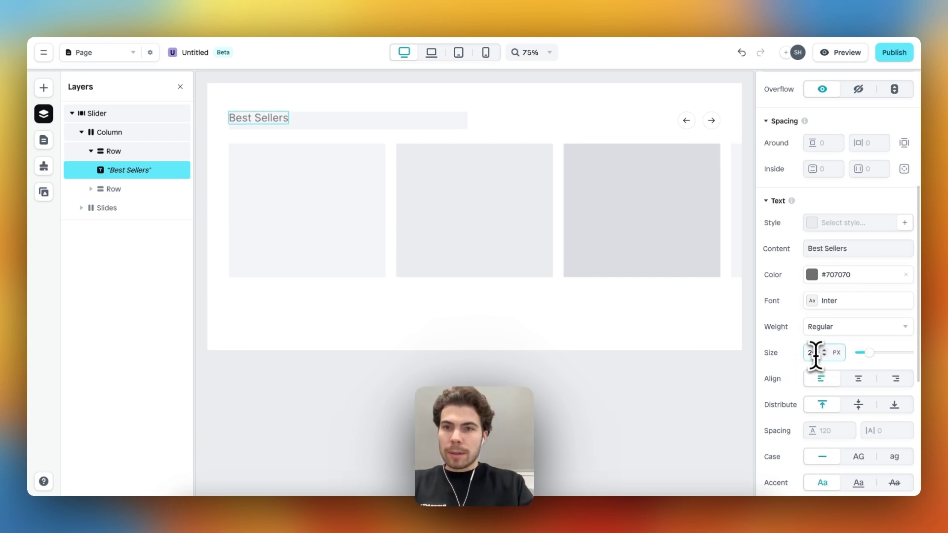
pyautogui.scroll(-5, 874, 375)
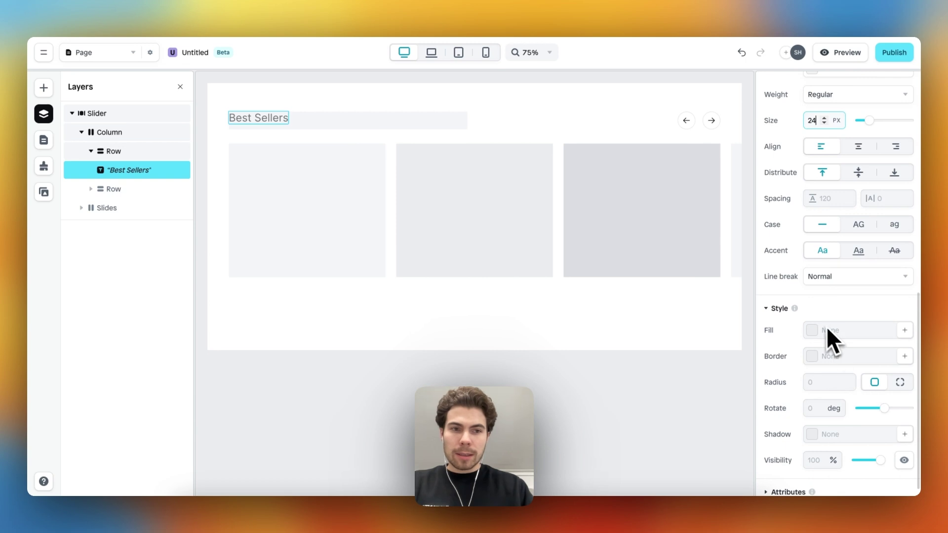
pyautogui.scroll(3, 827, 288)
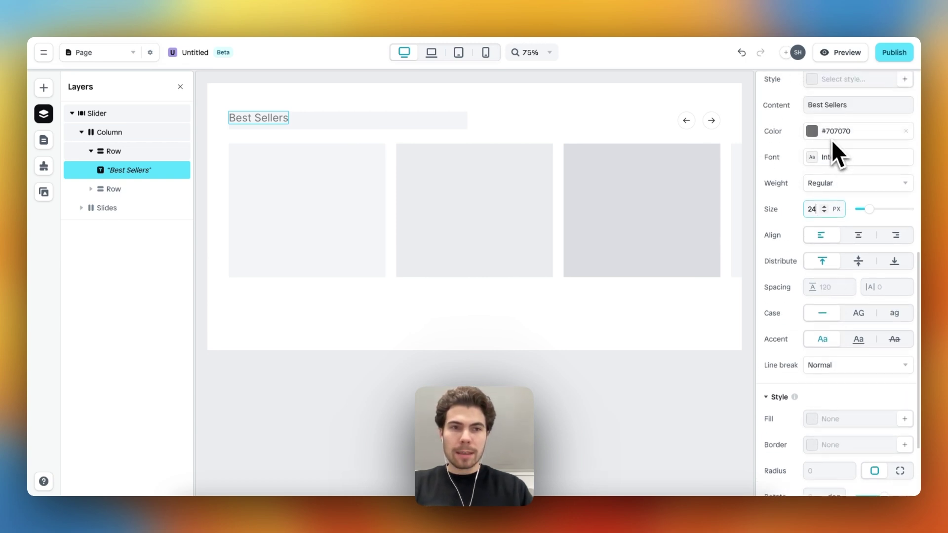
pyautogui.click(839, 88)
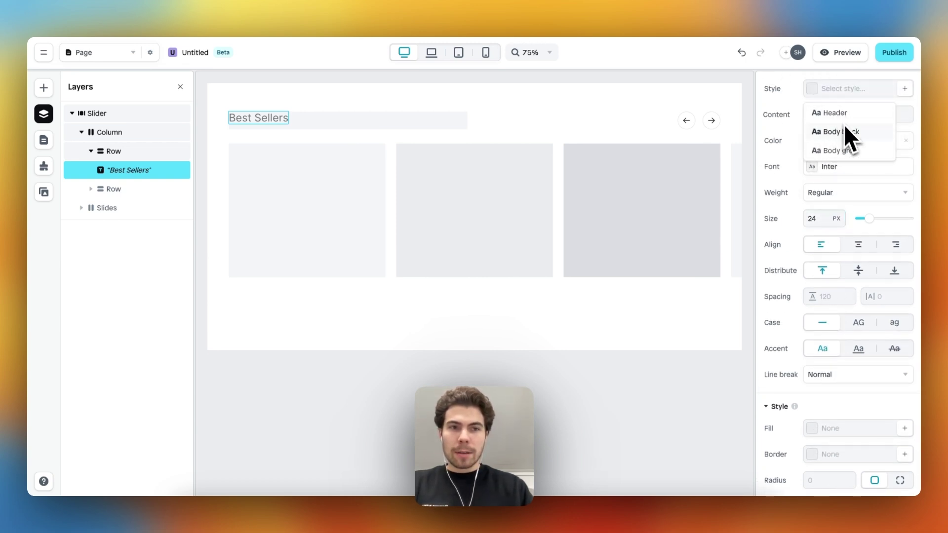
pyautogui.click(838, 113)
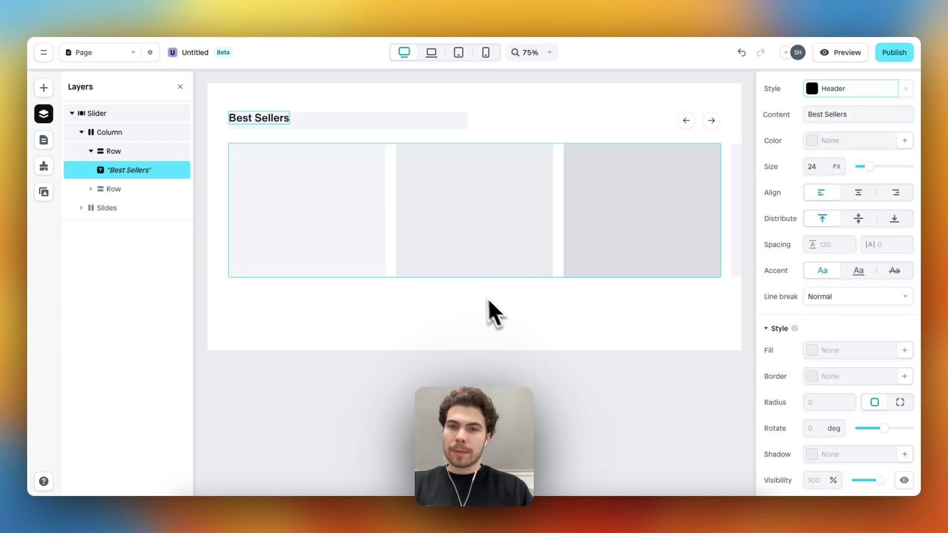
# Step: Remove the fill from the row that holds the "Best Sellers" heading
pyautogui.click(438, 132)
pyautogui.scroll(-5, 805, 296)
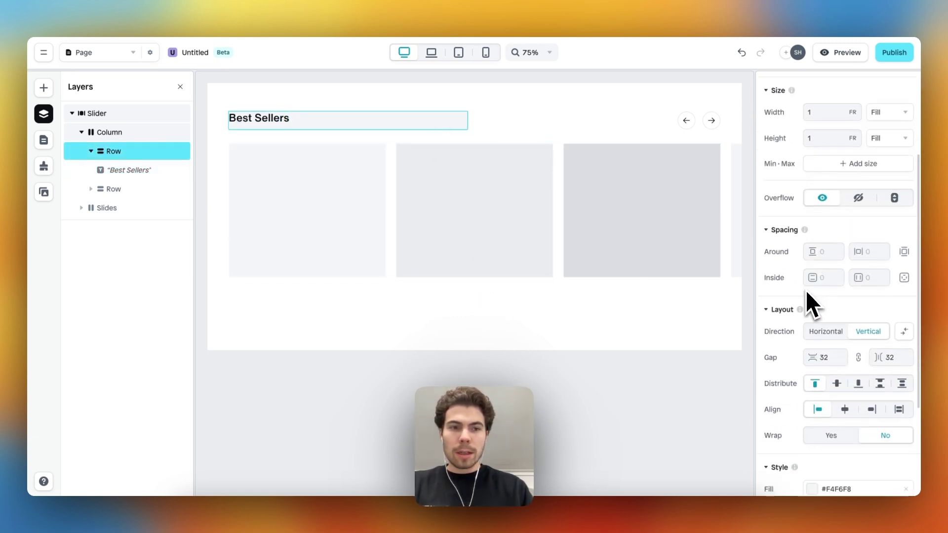
pyautogui.scroll(-3, 893, 298)
pyautogui.click(905, 375)
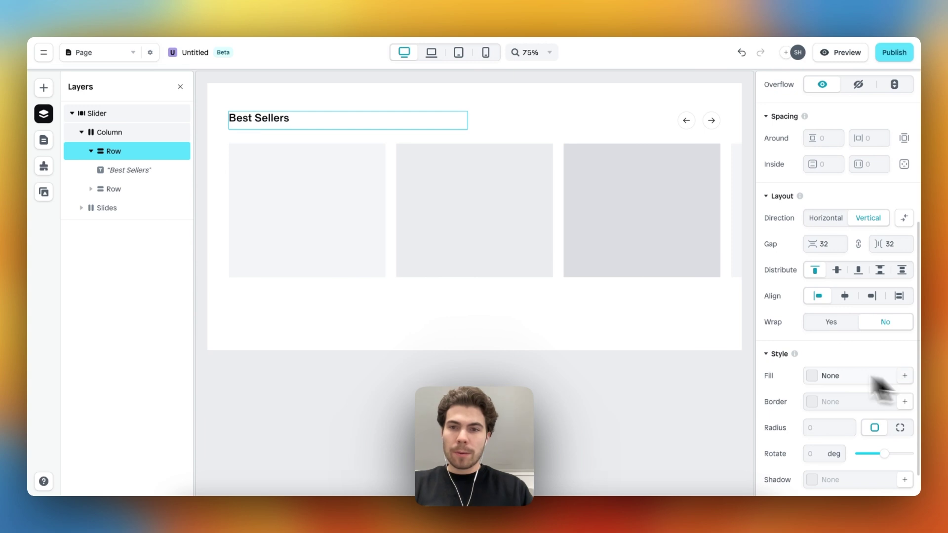
pyautogui.scroll(2, 578, 336)
# Step: Set the gap of the whole Slider section to 8, tightening the space between the heading row and the slides
pyautogui.click(526, 158)
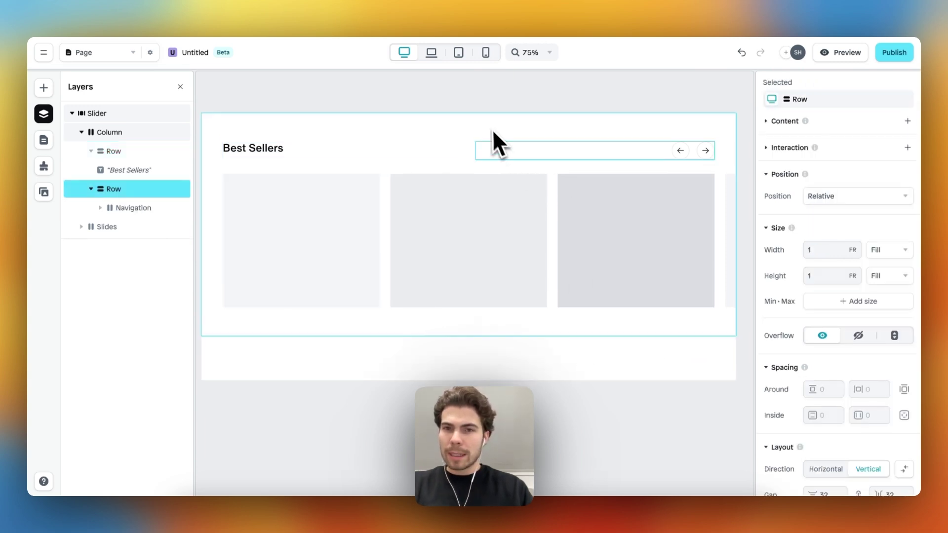
pyautogui.click(487, 124)
pyautogui.click(420, 163)
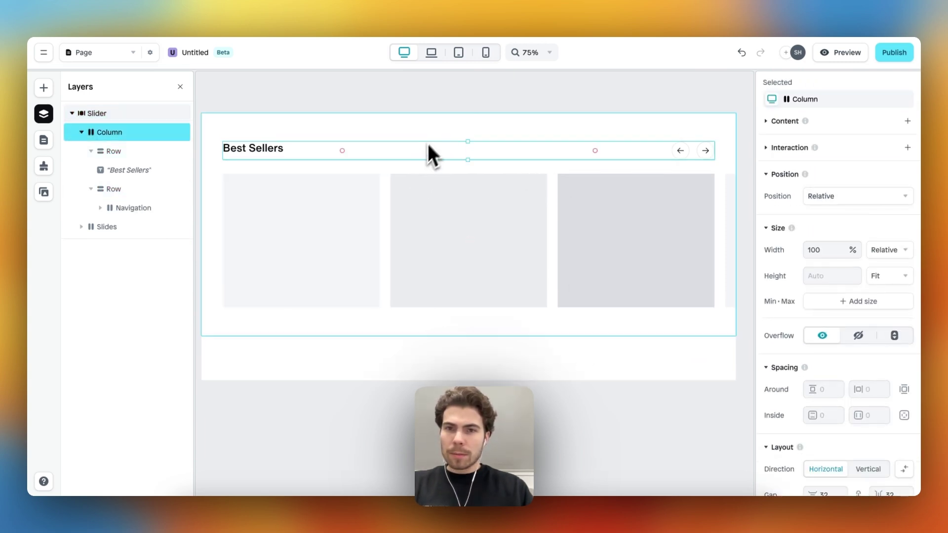
pyautogui.press('Escape')
pyautogui.scroll(-3, 825, 311)
pyautogui.scroll(-5, 833, 340)
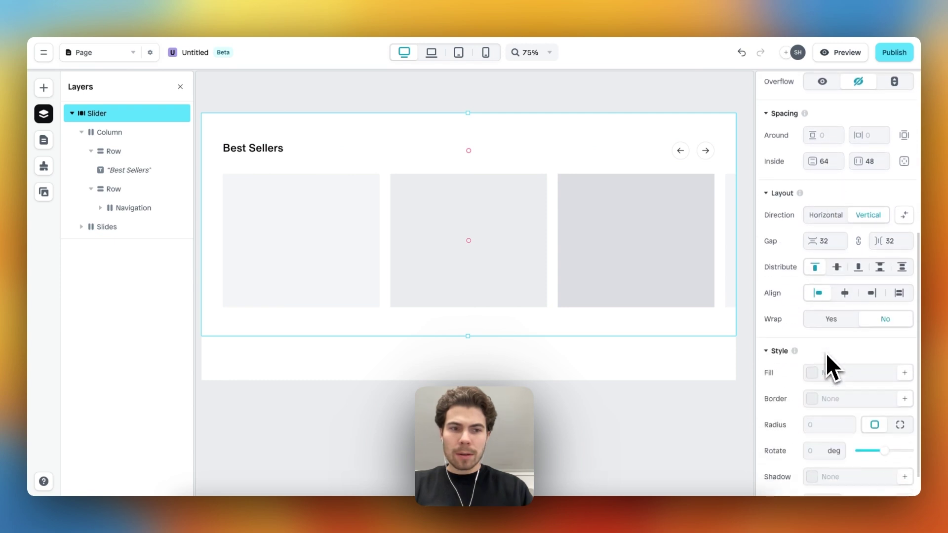
pyautogui.moveTo(831, 209); pyautogui.dragTo(808, 213)
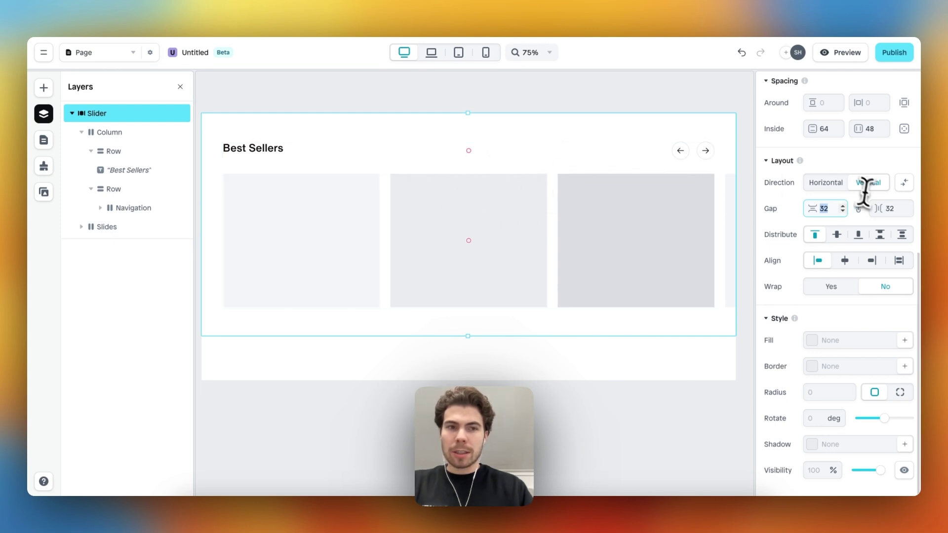
pyautogui.write('16')
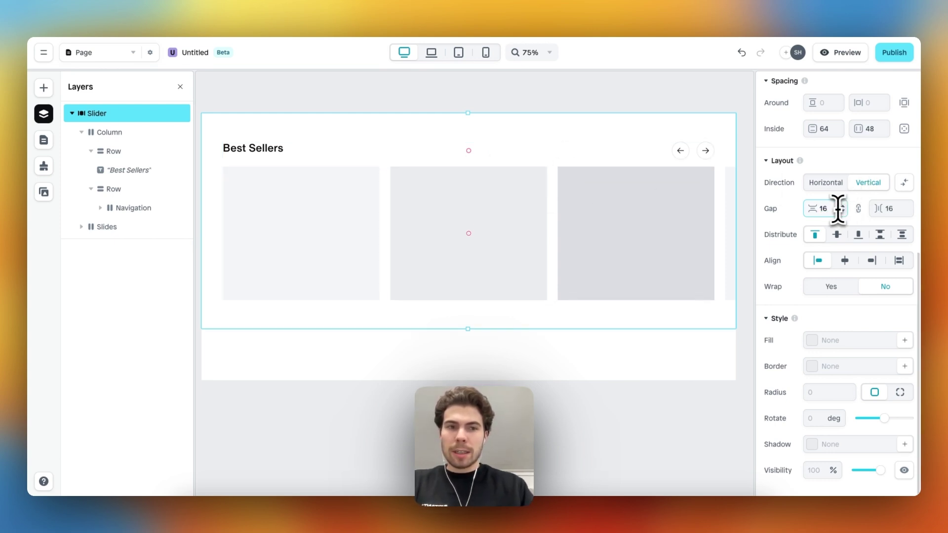
pyautogui.press('BackSpace')
pyautogui.press('BackSpace')
pyautogui.write('8')
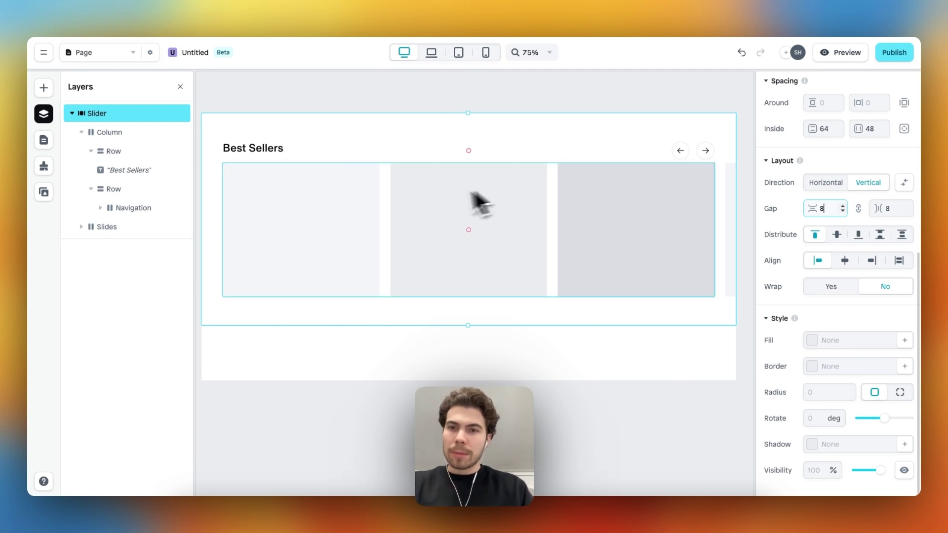
# Step: Set the gap between the individual slides in the Slides container to 8
pyautogui.click(387, 186)
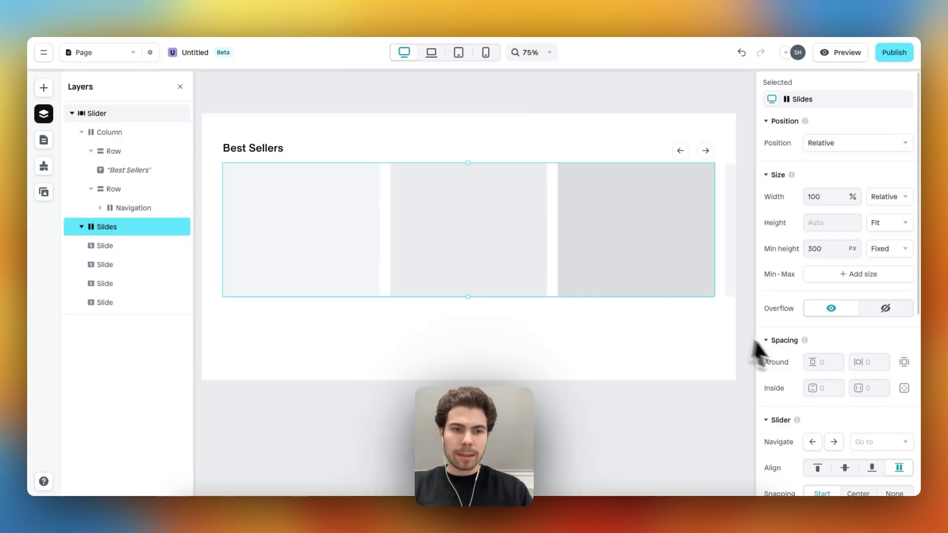
pyautogui.scroll(-2, 778, 351)
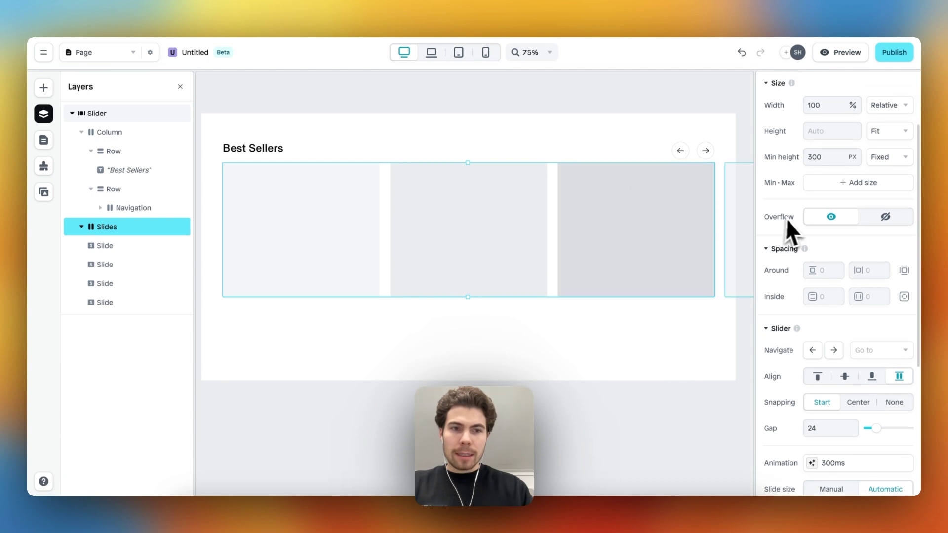
pyautogui.scroll(3, 789, 218)
pyautogui.scroll(-5, 799, 237)
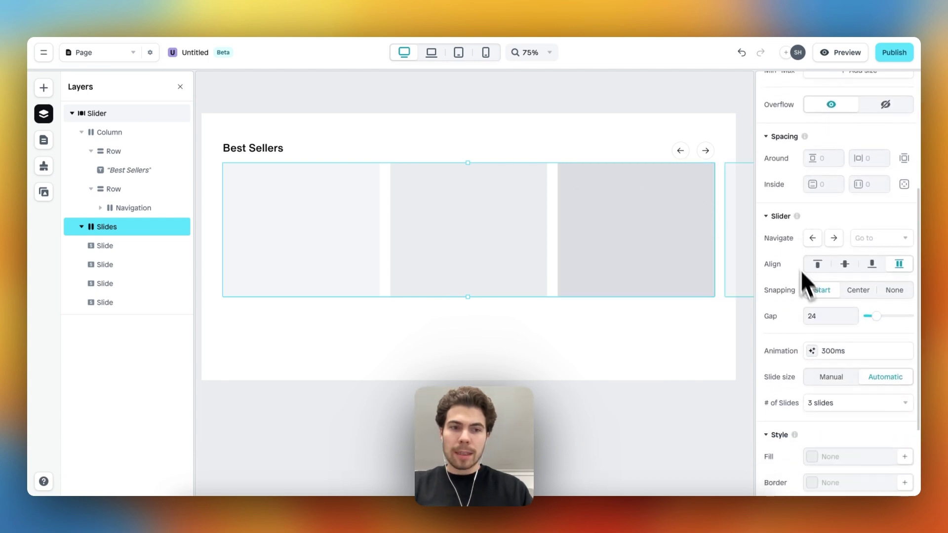
pyautogui.click(800, 318)
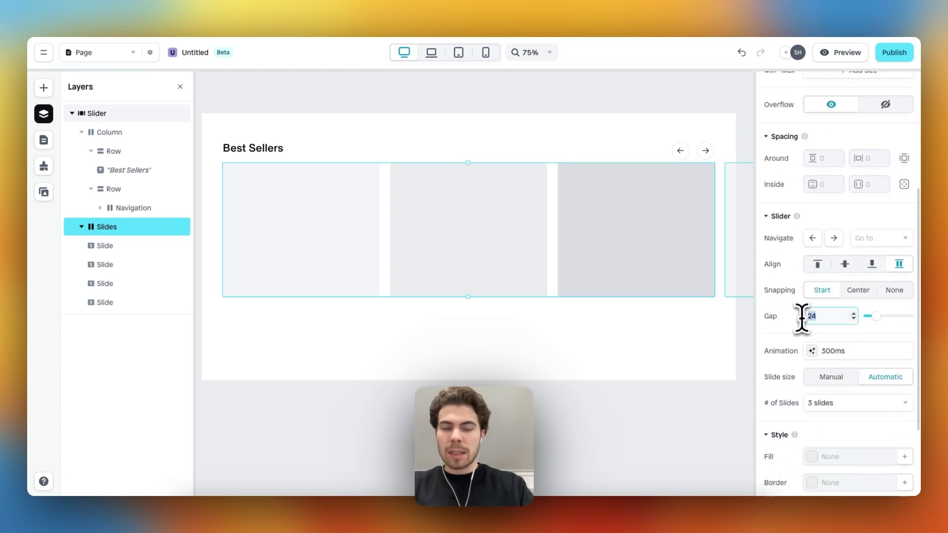
pyautogui.write('8')
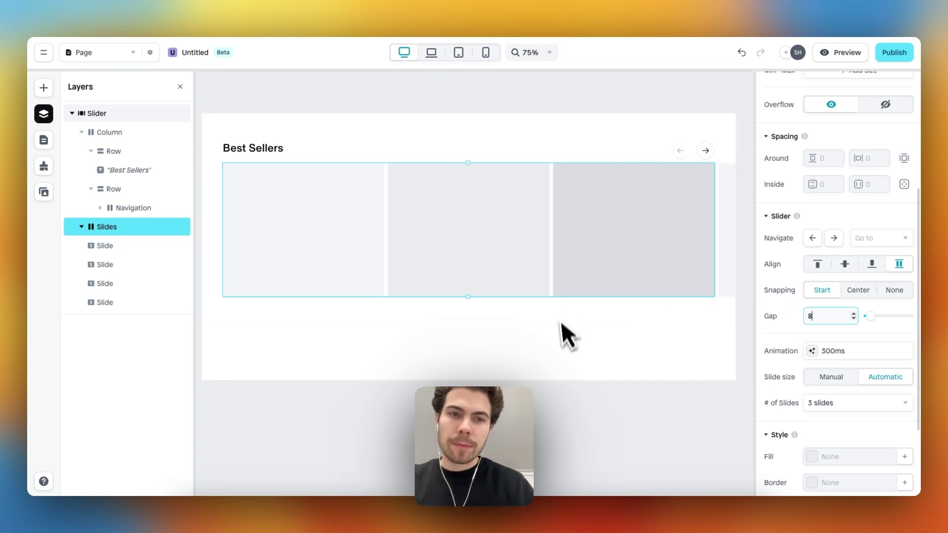
pyautogui.click(544, 361)
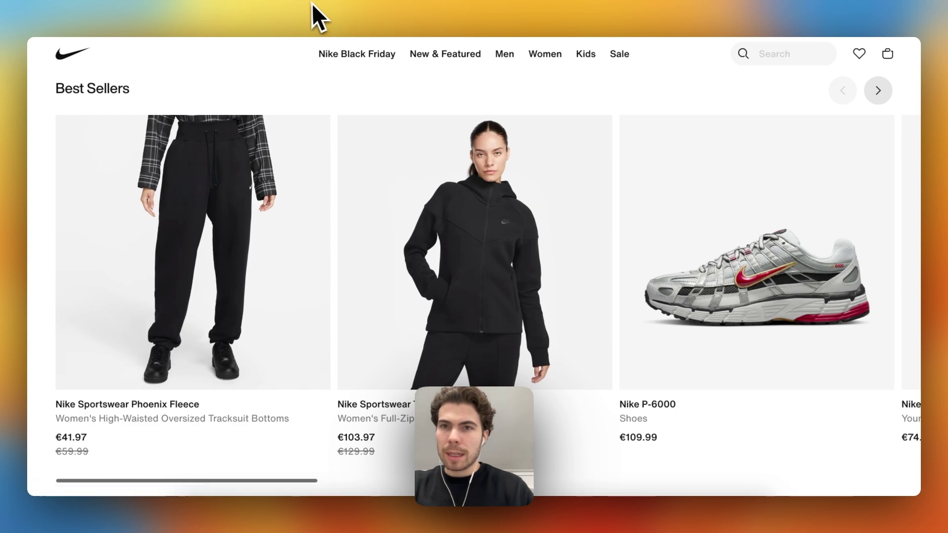
# Step: Insert an Image element into the first slide
pyautogui.click(298, 4)
pyautogui.click(148, 170)
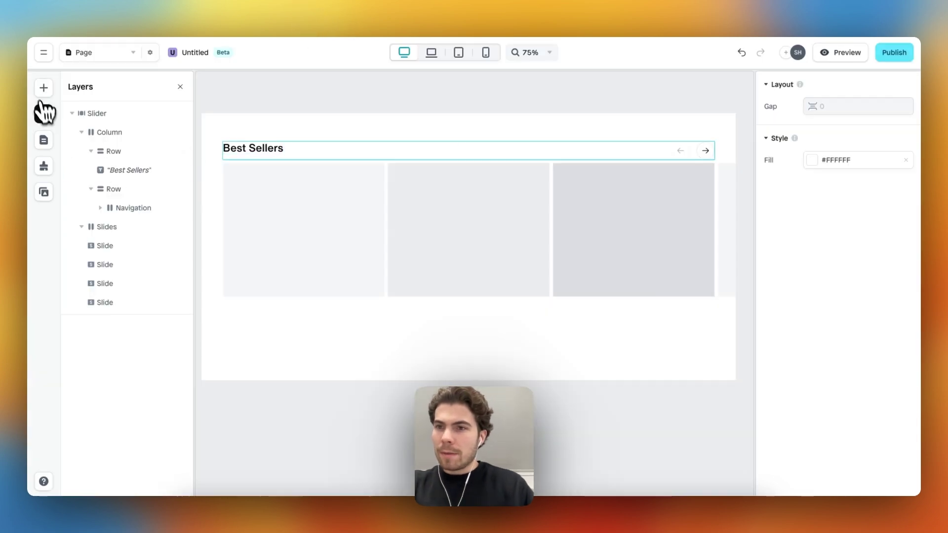
pyautogui.click(43, 87)
pyautogui.moveTo(119, 250)
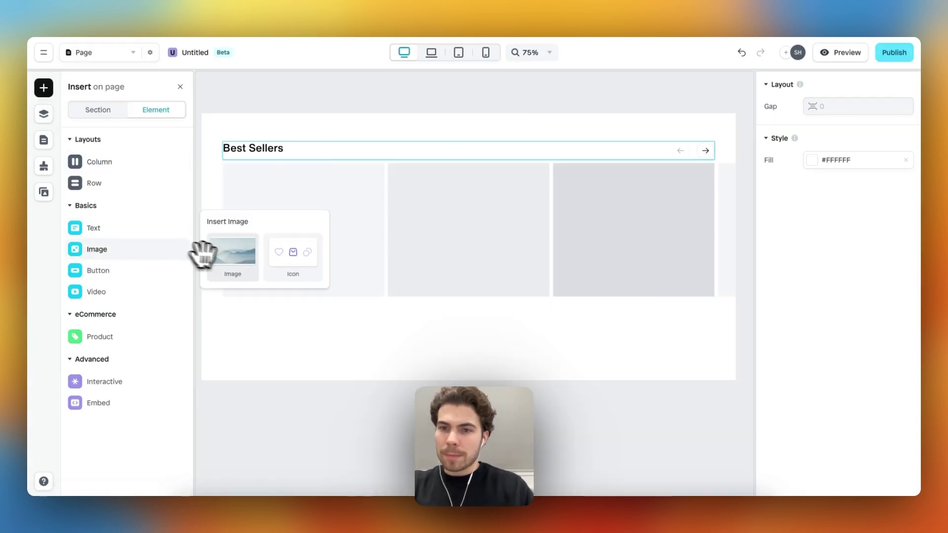
pyautogui.moveTo(232, 241); pyautogui.dragTo(286, 233)
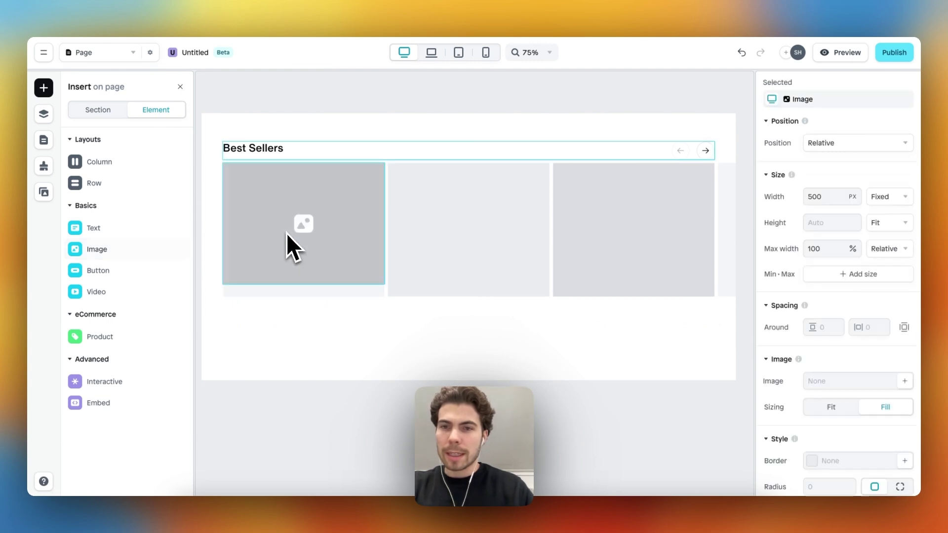
# Step: Insert a 2 rows layout beneath the image in the first slide
pyautogui.moveTo(136, 258)
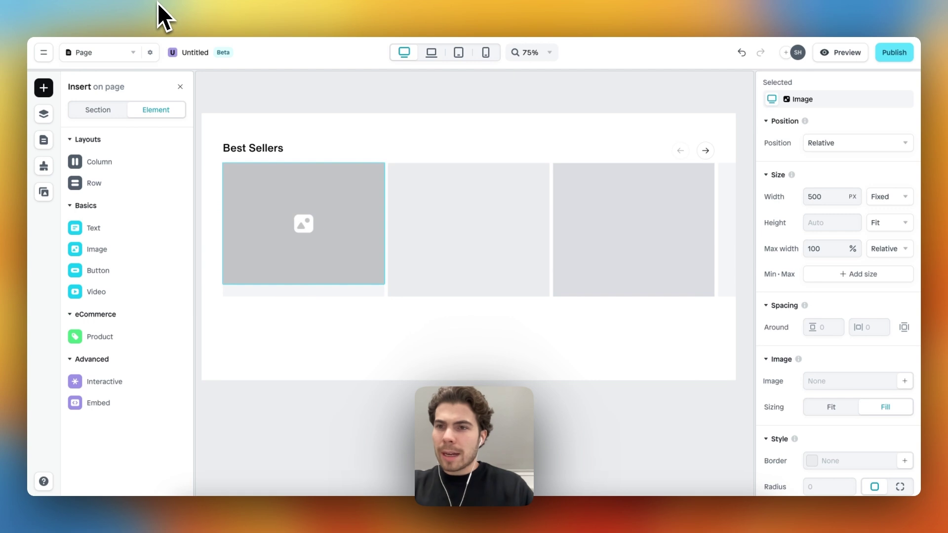
pyautogui.moveTo(124, 227)
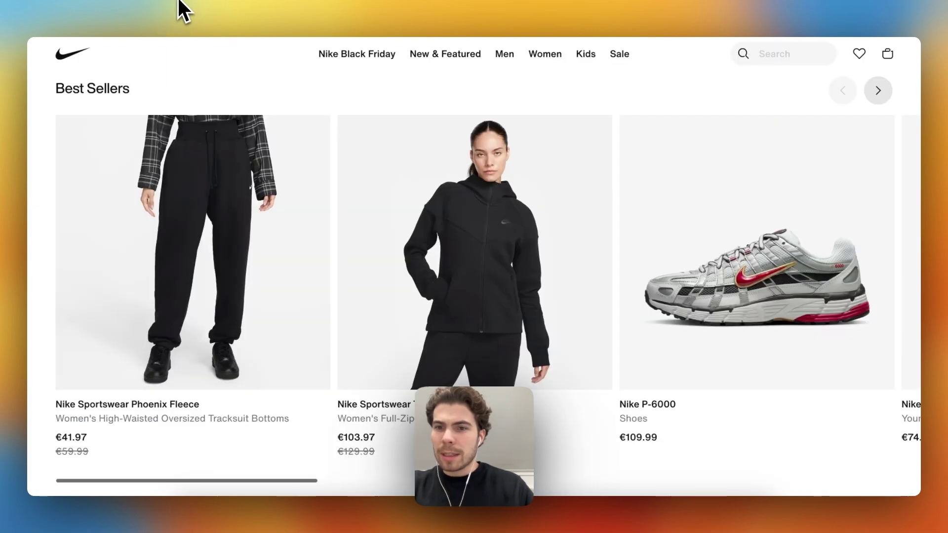
pyautogui.scroll(-1, 395, 377)
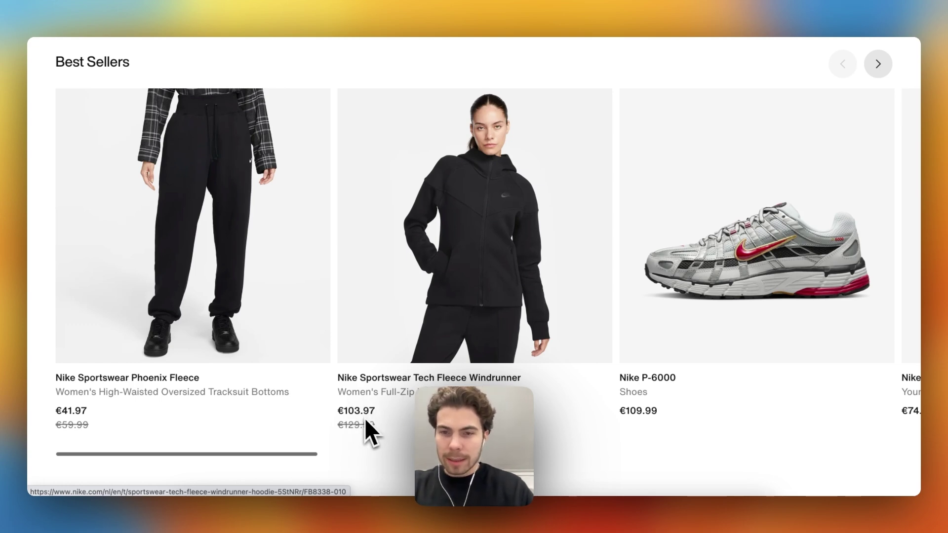
pyautogui.scroll(1, 366, 418)
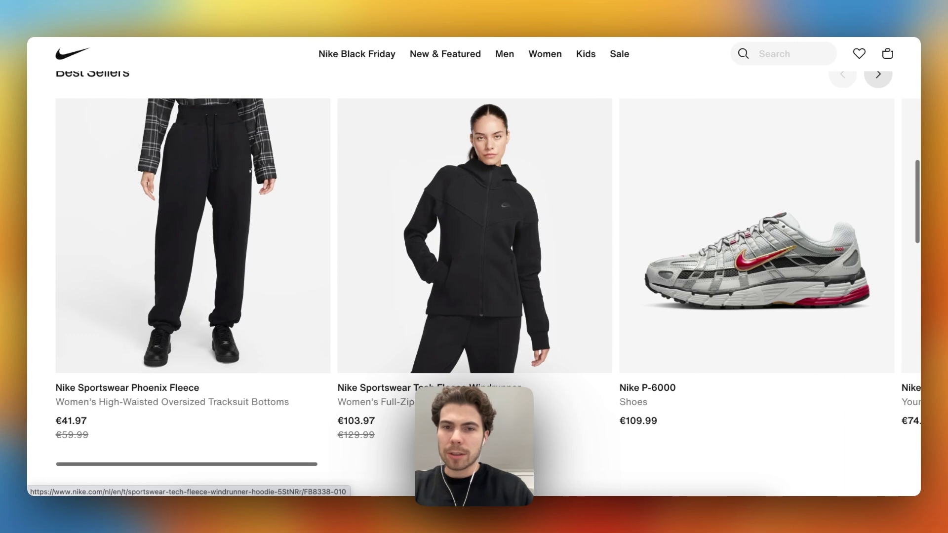
pyautogui.scroll(1, 306, 123)
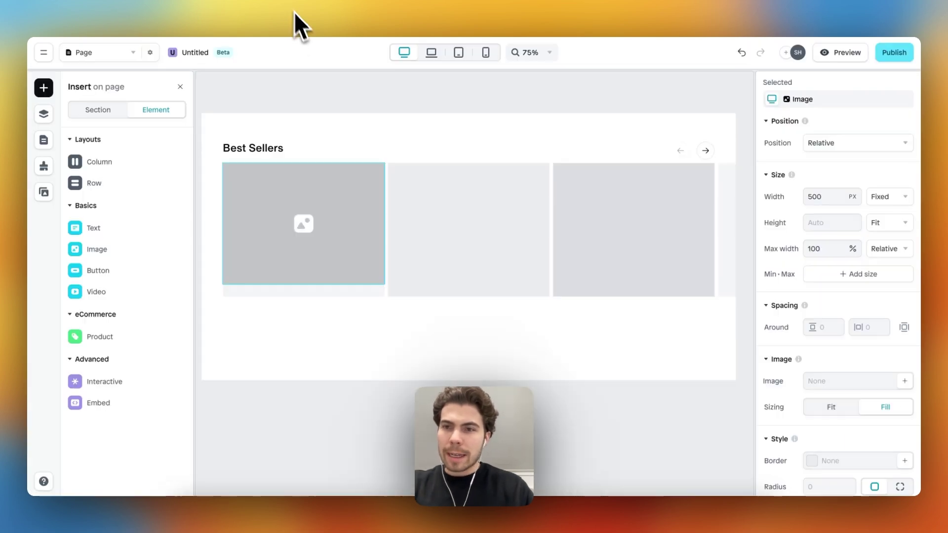
pyautogui.moveTo(141, 186)
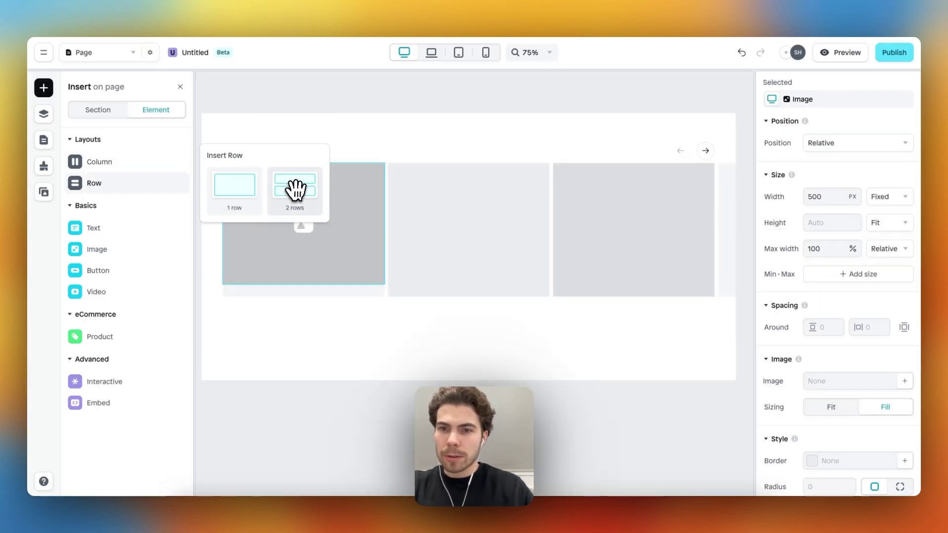
pyautogui.moveTo(295, 189); pyautogui.dragTo(304, 293)
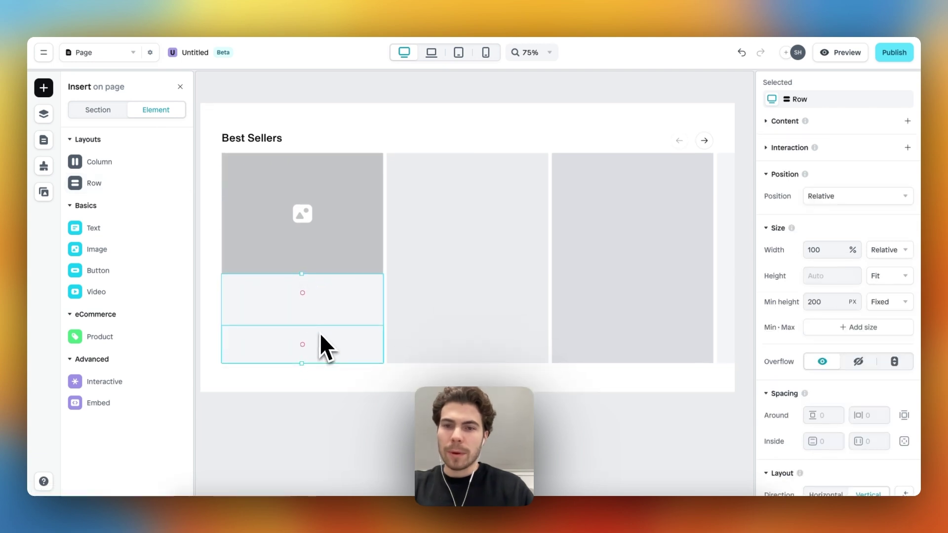
pyautogui.scroll(-1, 831, 363)
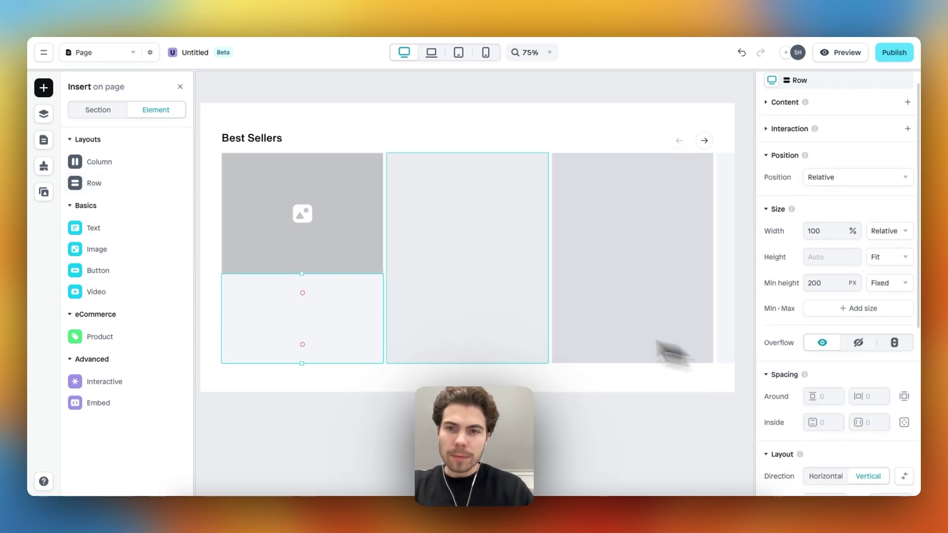
# Step: Insert a Text element in the upper part of the layout beneath the image and duplicate it
pyautogui.moveTo(112, 235)
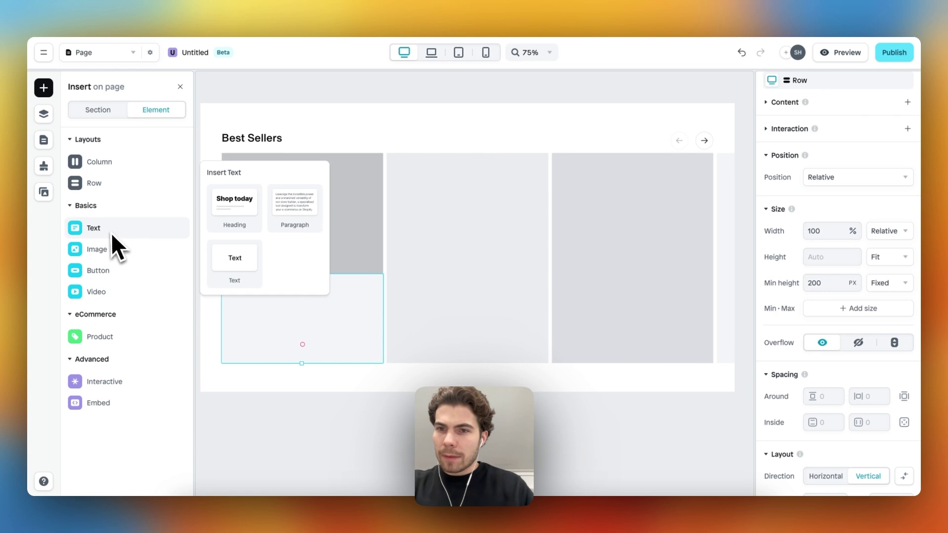
pyautogui.moveTo(212, 251); pyautogui.dragTo(324, 297)
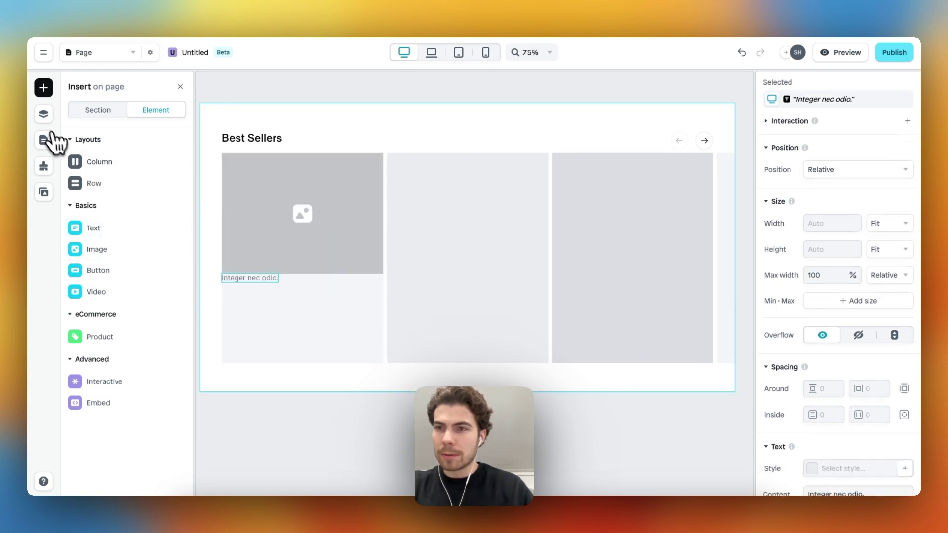
pyautogui.click(44, 113)
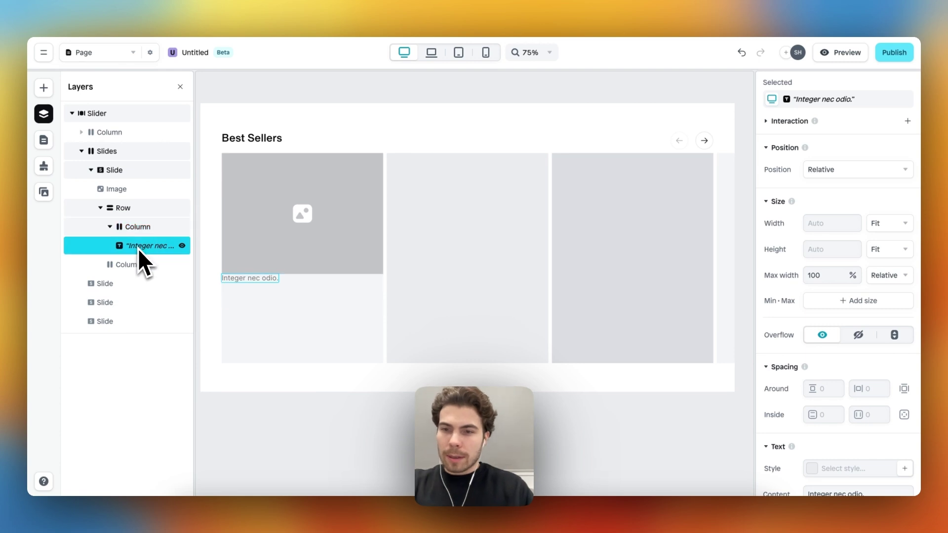
pyautogui.press('super+d')
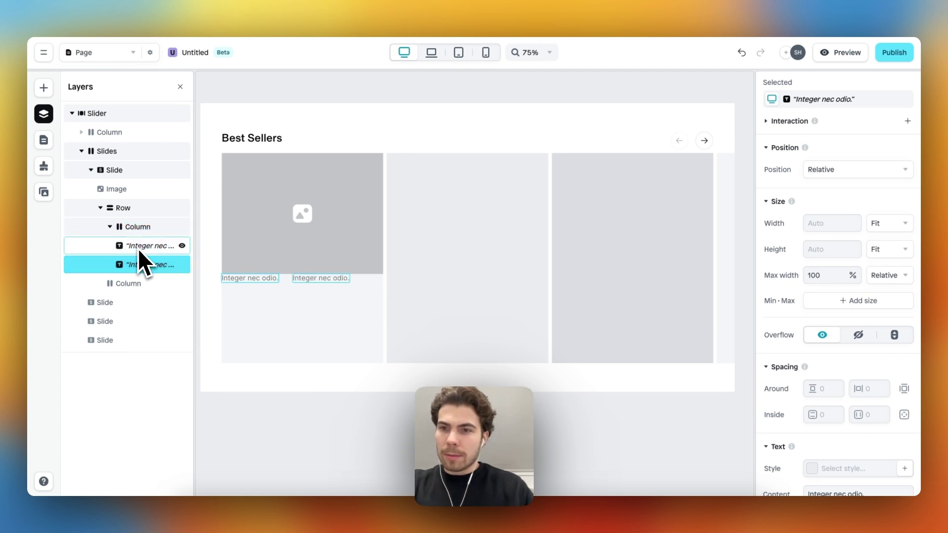
# Step: Set the layout direction of the container holding the two texts to Vertical
pyautogui.click(270, 300)
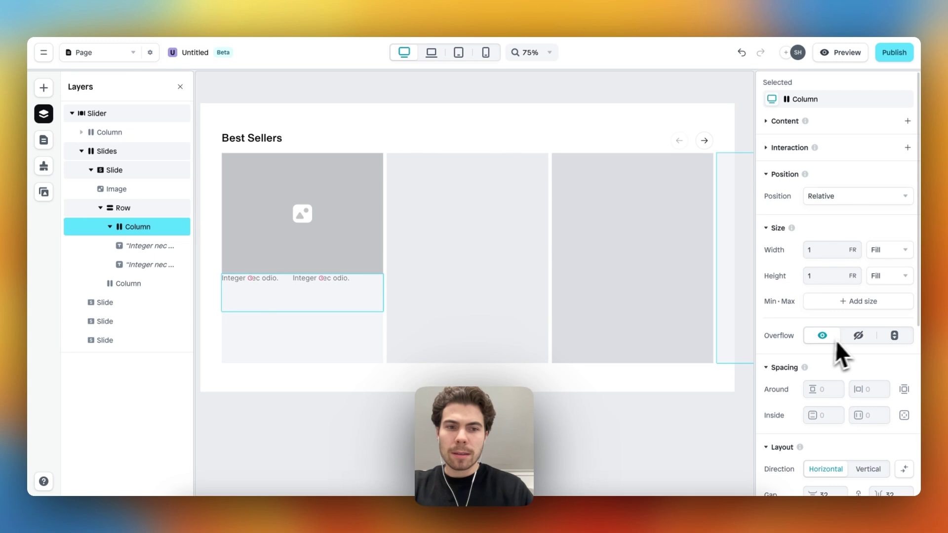
pyautogui.scroll(-4, 835, 340)
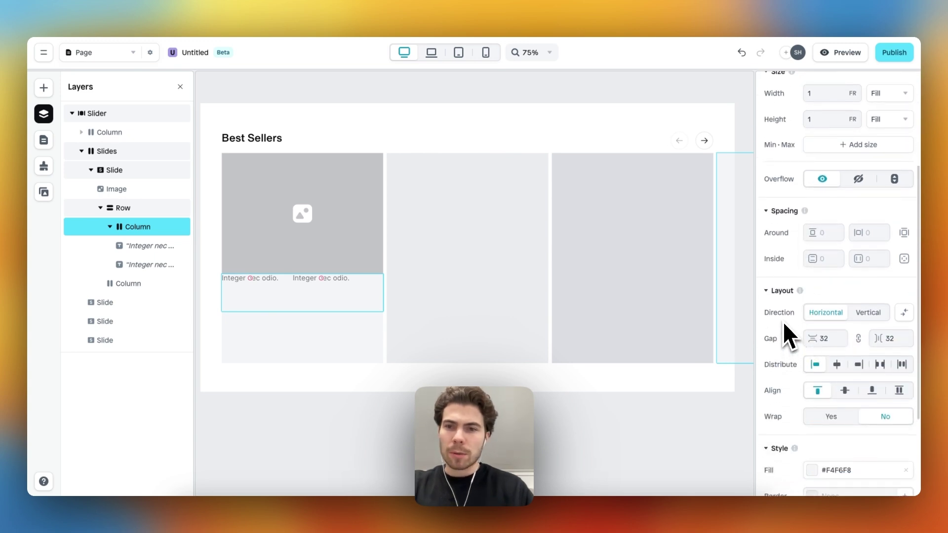
pyautogui.click(869, 311)
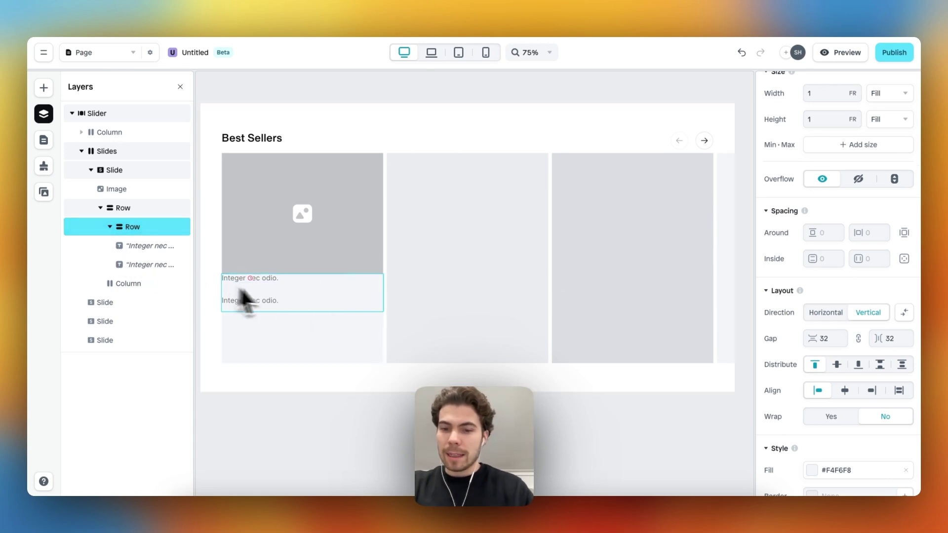
# Step: Duplicate the row holding the two stacked texts and delete the empty column below it
pyautogui.press('super+d')
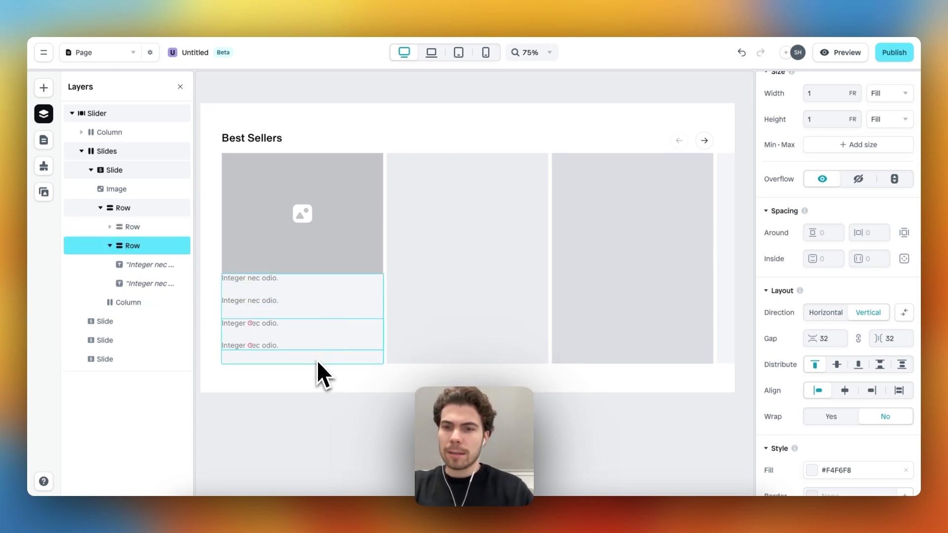
pyautogui.click(123, 305)
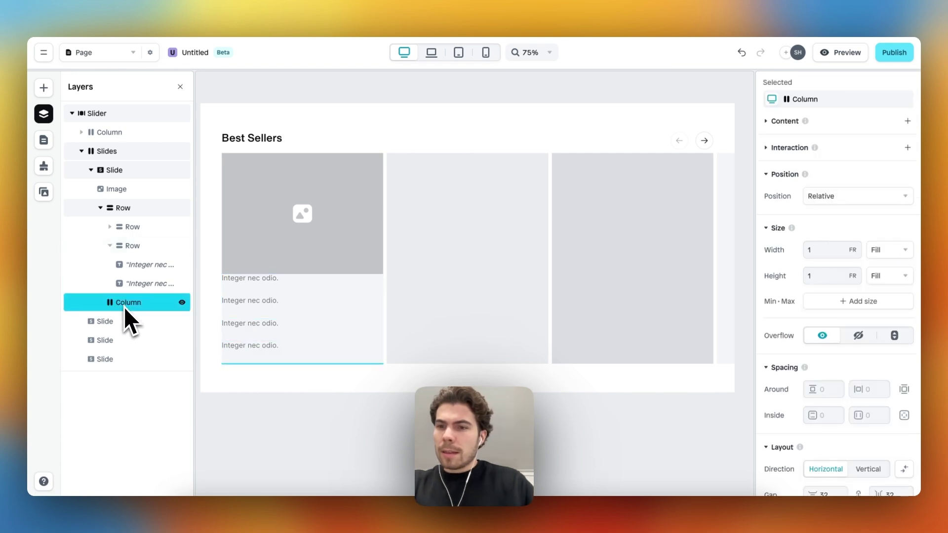
pyautogui.press('BackSpace')
pyautogui.click(346, 309)
pyautogui.scroll(-1, 347, 310)
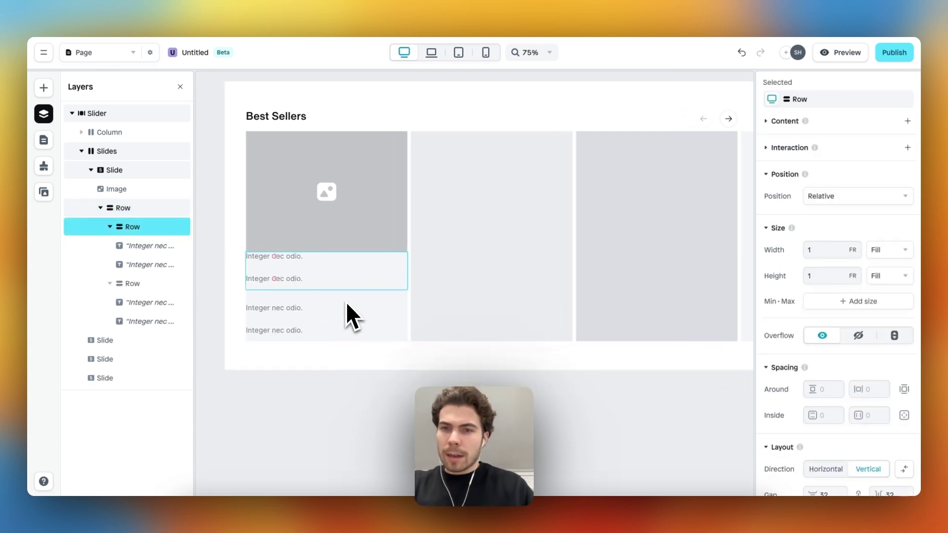
pyautogui.click(341, 249)
pyautogui.click(331, 290)
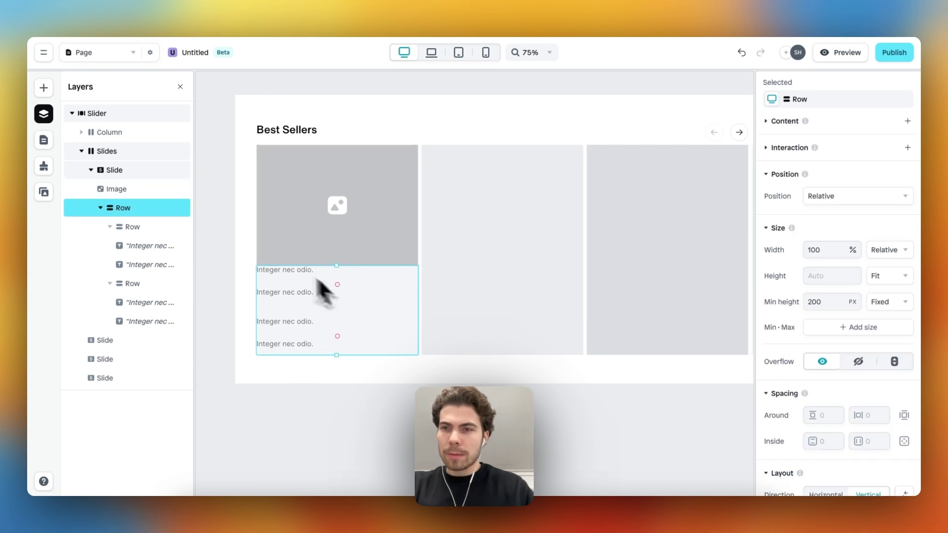
# Step: Fill the first slide's image element with the black trousers picture, asset be71fd06-8fc3-4975-96d…
pyautogui.click(302, 196)
pyautogui.click(44, 192)
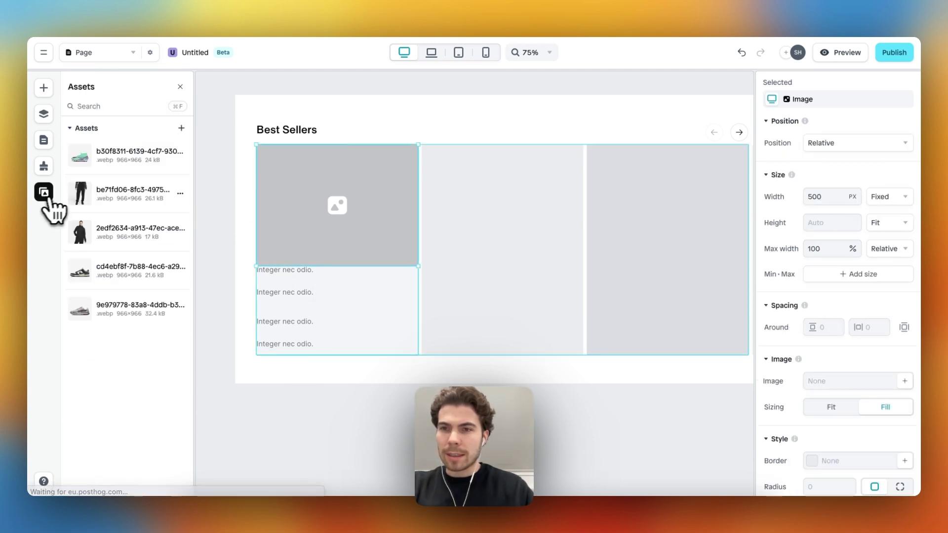
pyautogui.scroll(-1, 861, 345)
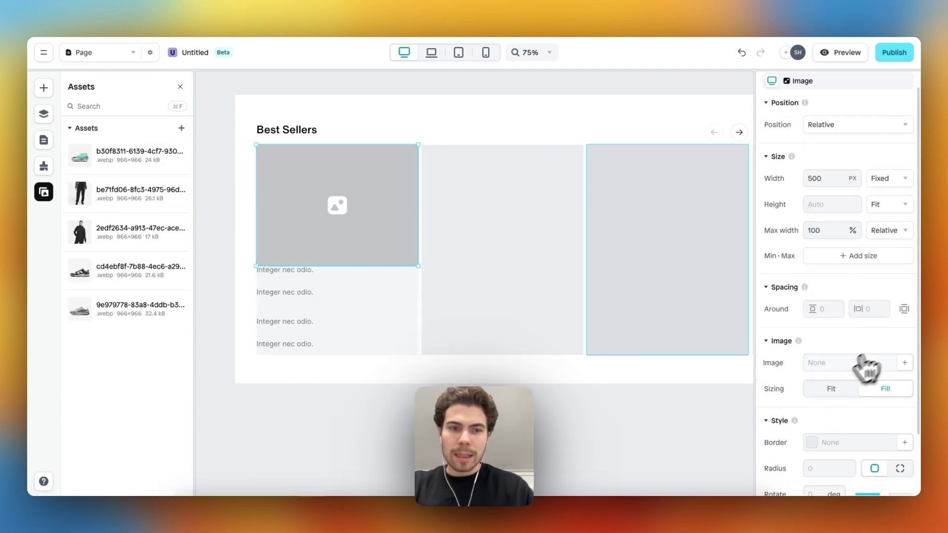
pyautogui.click(821, 367)
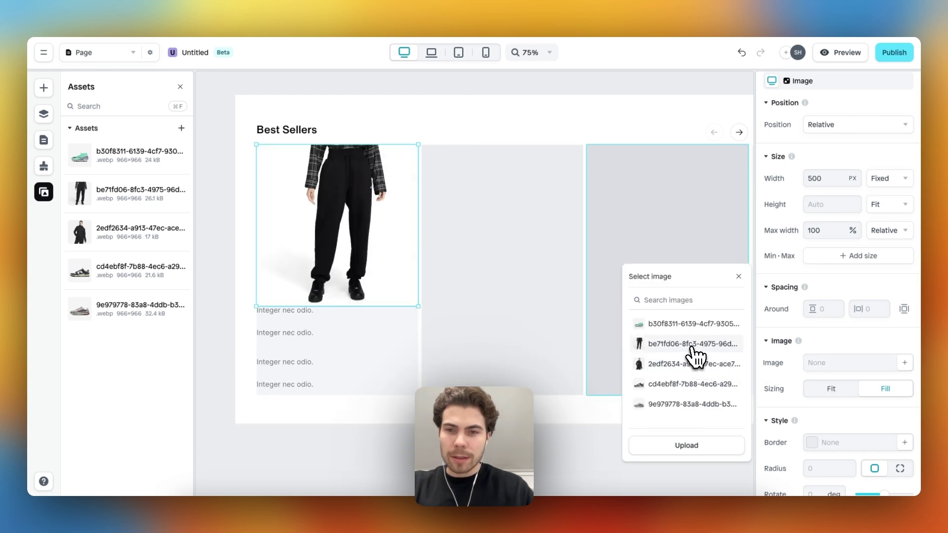
pyautogui.click(691, 344)
# Step: Replace the four placeholder texts with "Nike Sportswear Phoenix Fleece", "Women's High-Waisted Oversized Tracksuit Bottoms", "€41.97" and "€59.99"
pyautogui.scroll(2, 408, 343)
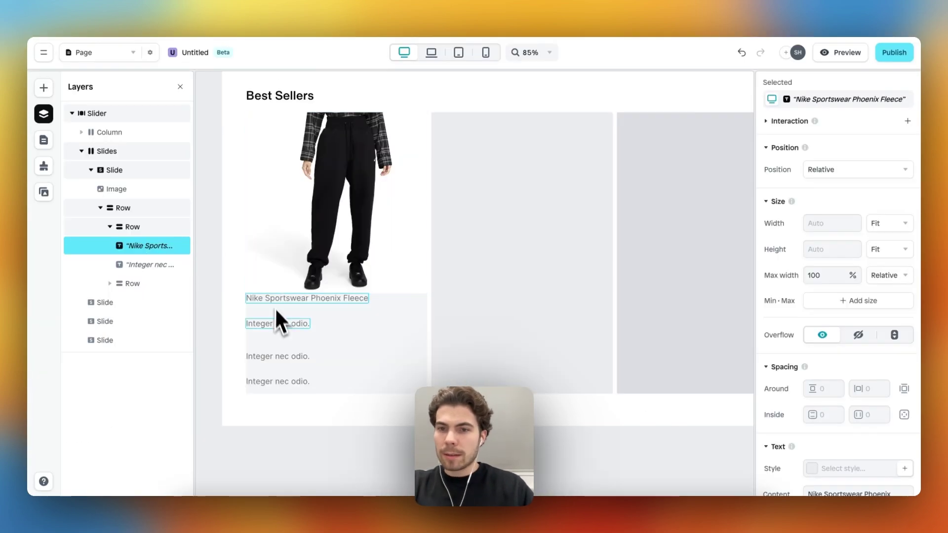
pyautogui.write("Women's High-Waisted Oversized Tracksuit Bottoms")
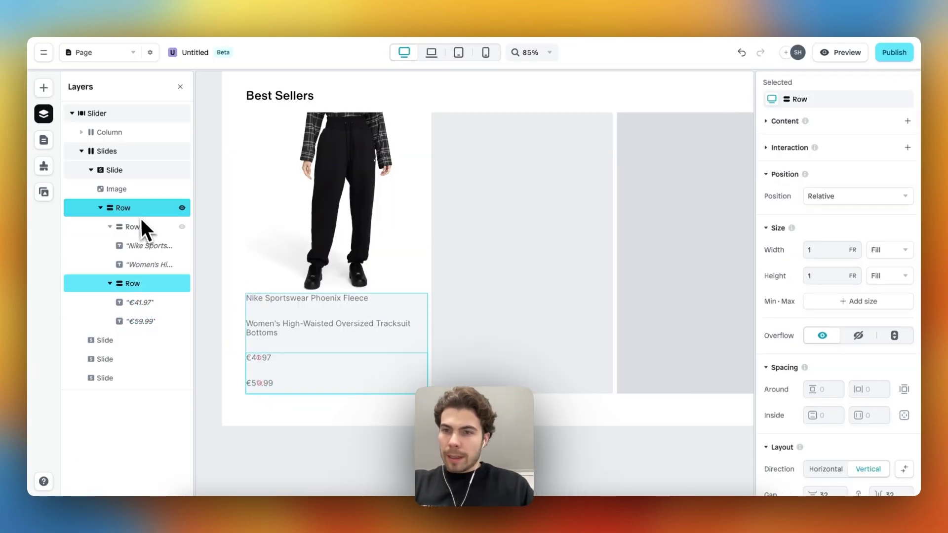
# Step: Remove the background fill from the first slide
pyautogui.click(134, 211)
pyautogui.scroll(-6, 871, 397)
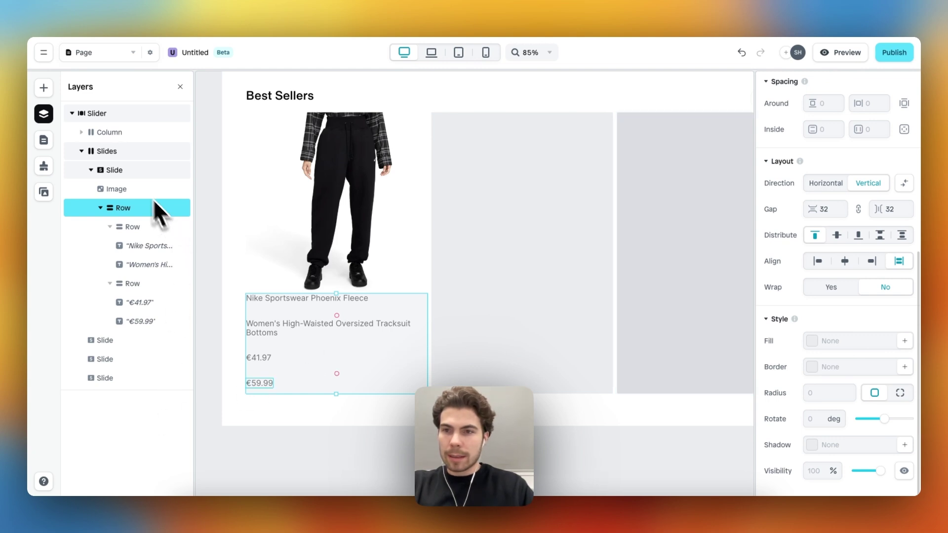
pyautogui.click(129, 170)
pyautogui.scroll(-5, 878, 384)
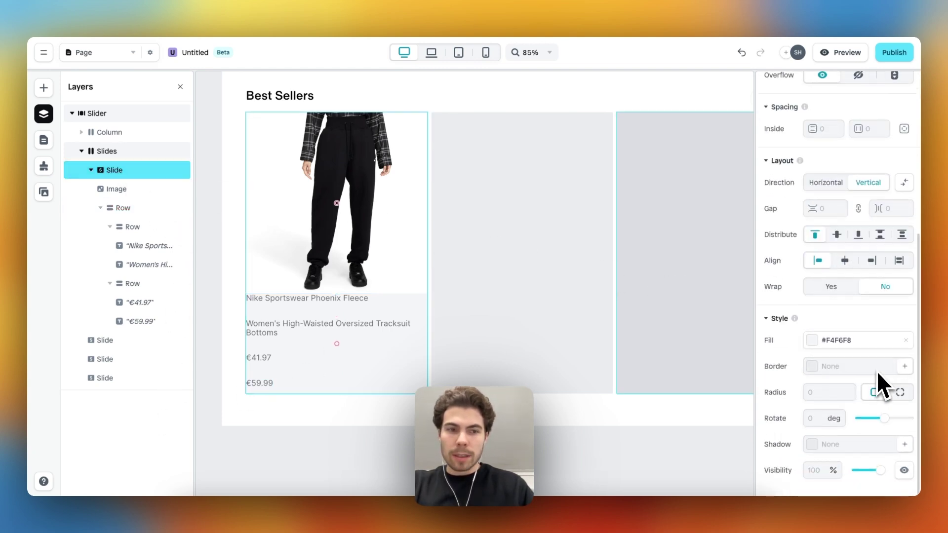
pyautogui.click(908, 341)
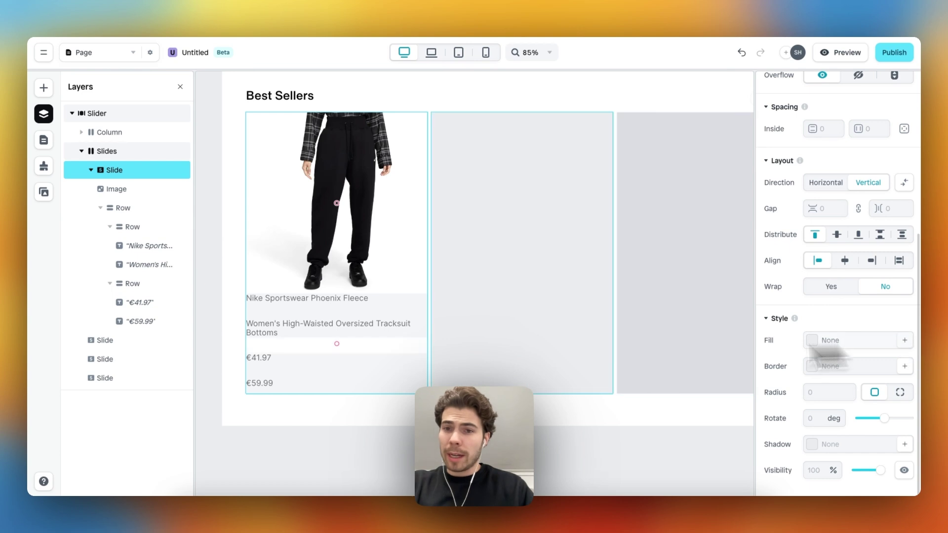
# Step: Remove the background fill from both the row with the product name and description and the row with the prices
pyautogui.click(405, 316)
pyautogui.scroll(-5, 858, 380)
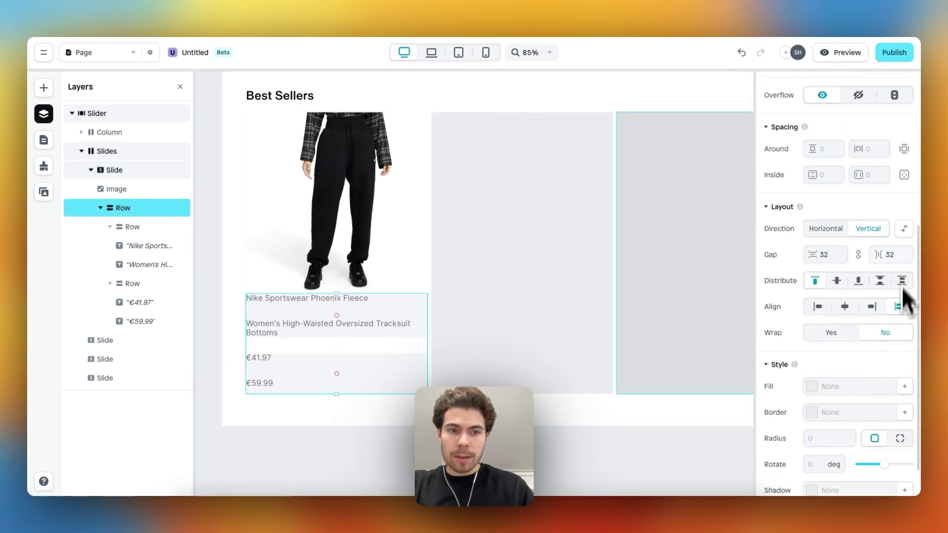
pyautogui.click(384, 318)
pyautogui.scroll(-5, 873, 356)
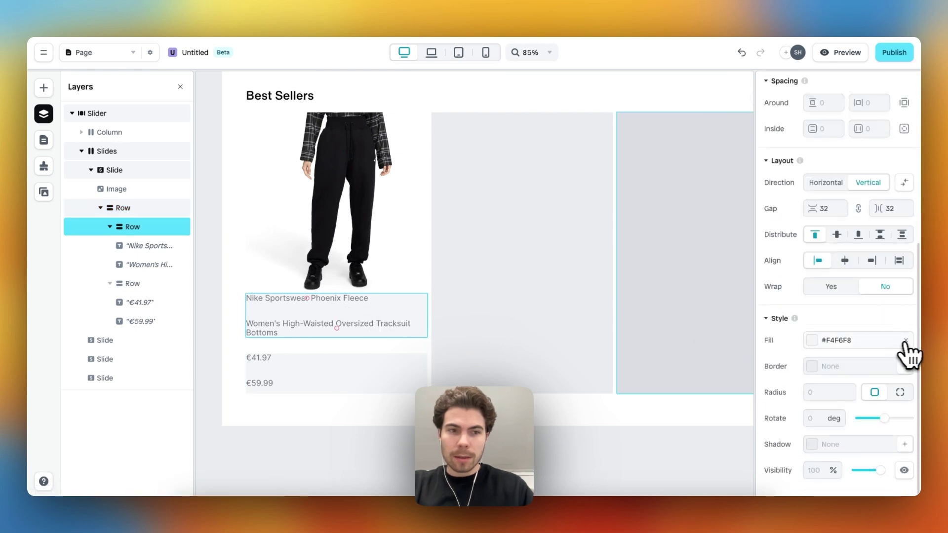
pyautogui.click(906, 341)
pyautogui.click(420, 377)
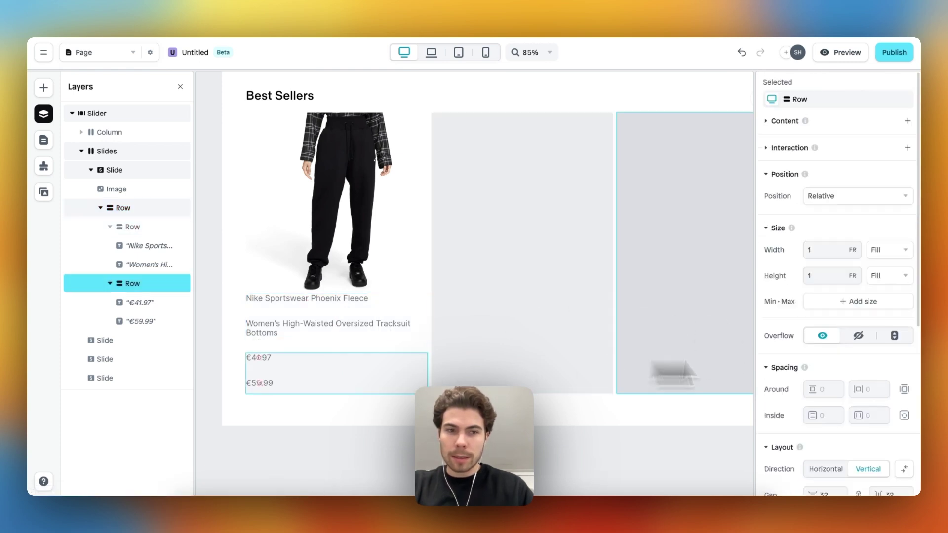
pyautogui.scroll(-5, 913, 380)
pyautogui.click(906, 375)
# Step: Set the layout gap to 8 in the product name and description row and in the price row
pyautogui.click(398, 313)
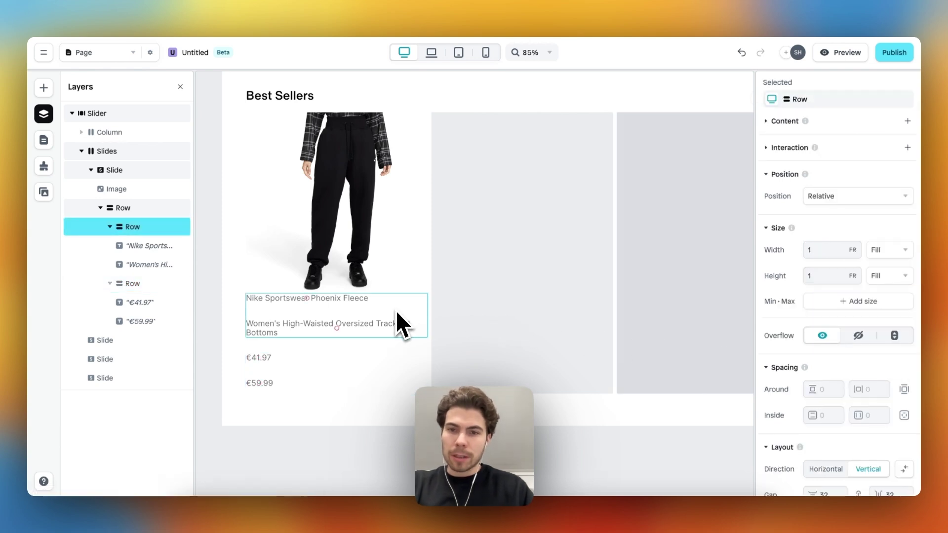
pyautogui.scroll(-5, 814, 390)
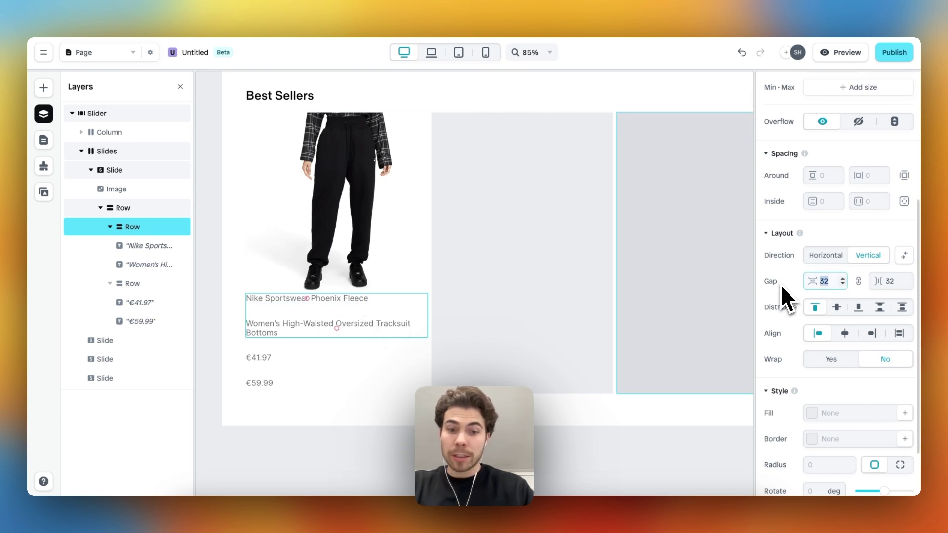
pyautogui.write('80')
pyautogui.press('BackSpace')
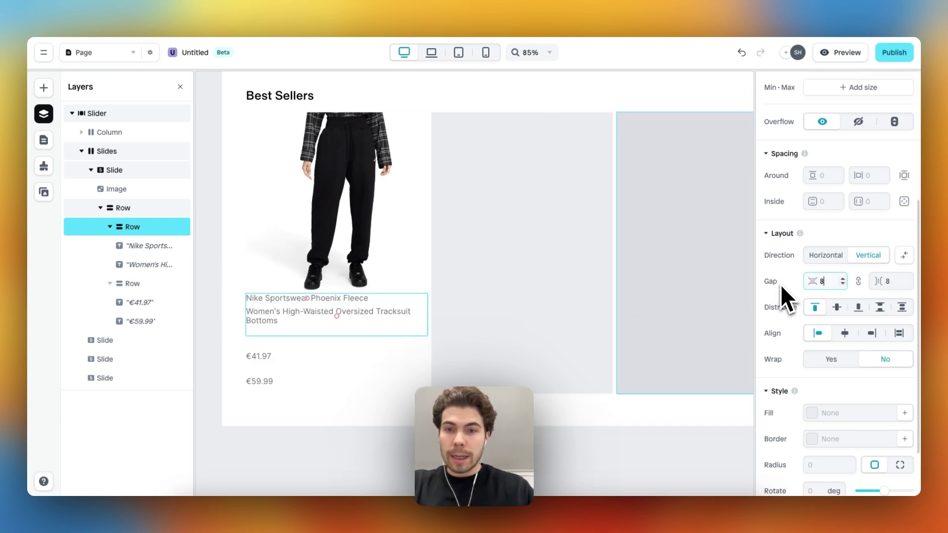
pyautogui.click(338, 376)
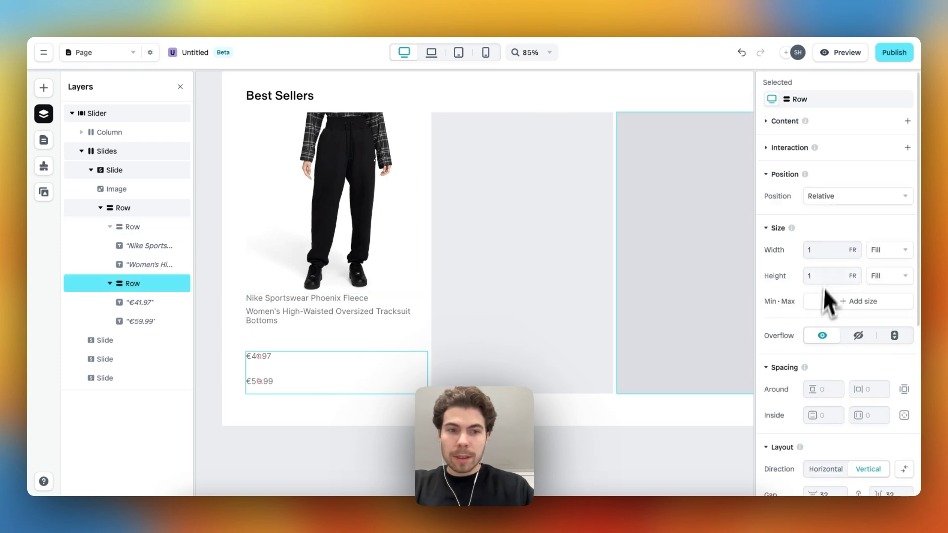
pyautogui.scroll(-1, 821, 385)
pyautogui.scroll(-1, 822, 385)
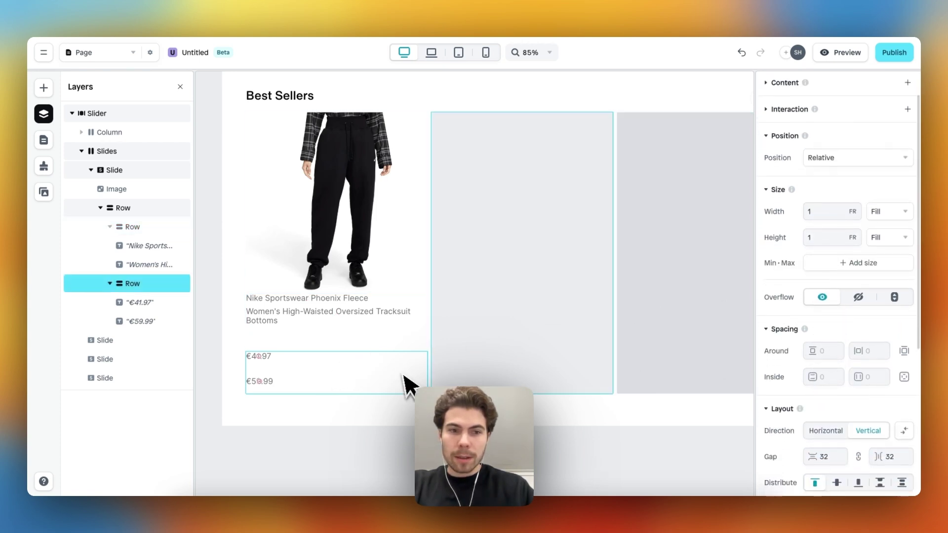
pyautogui.scroll(-5, 795, 398)
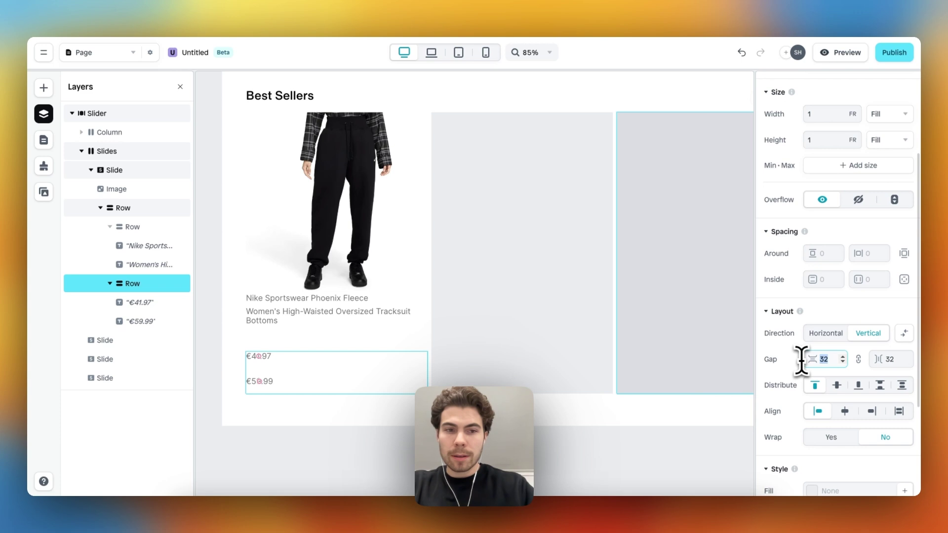
# Step: Change the height mode to Fit for the product name and description row and for the price row
pyautogui.click(327, 320)
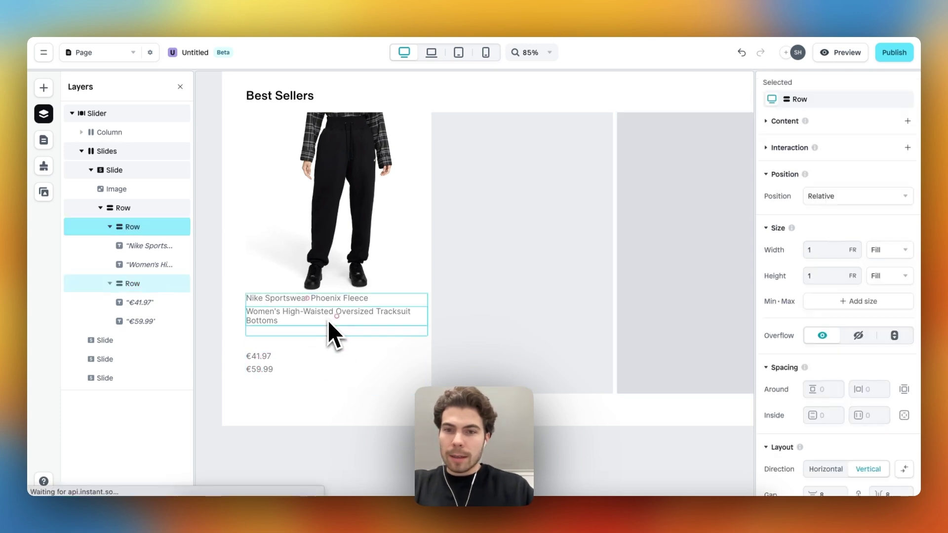
pyautogui.scroll(-1, 783, 266)
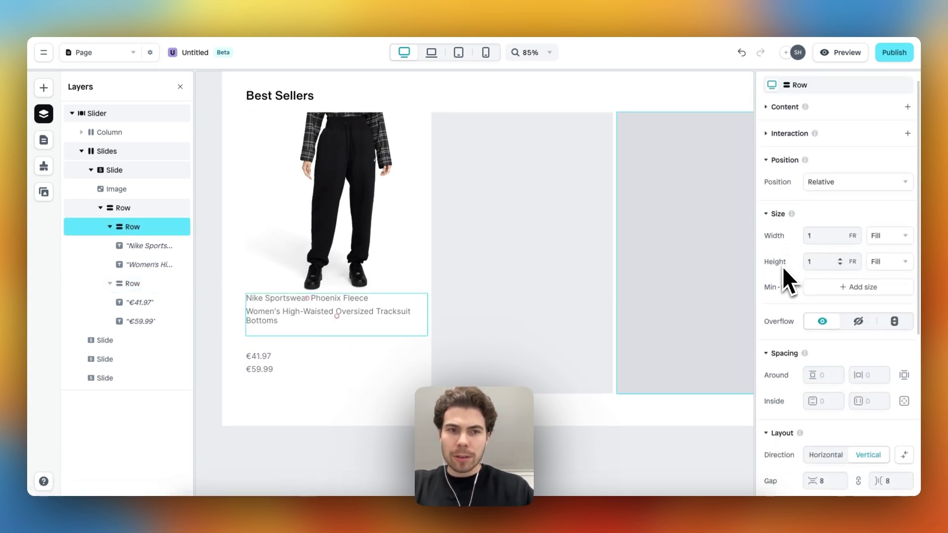
pyautogui.click(883, 262)
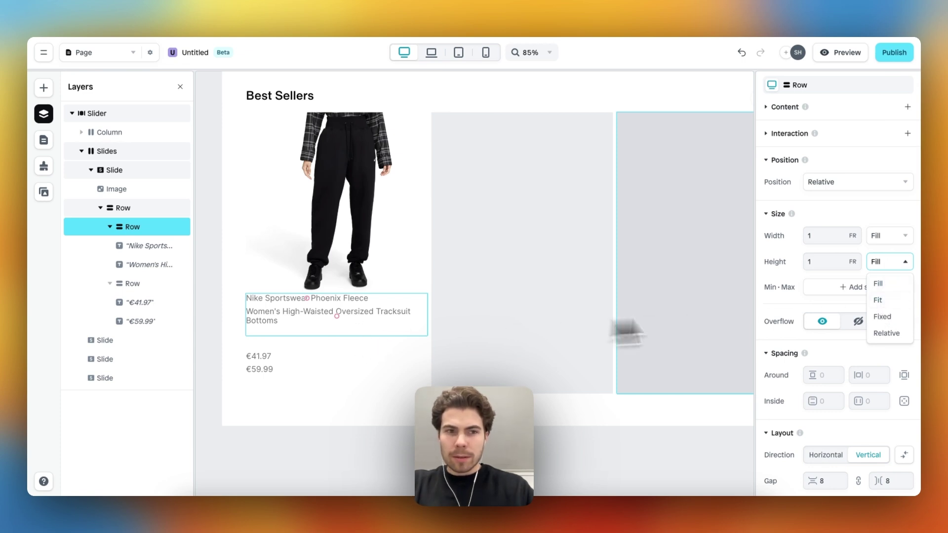
pyautogui.click(886, 301)
pyautogui.click(376, 357)
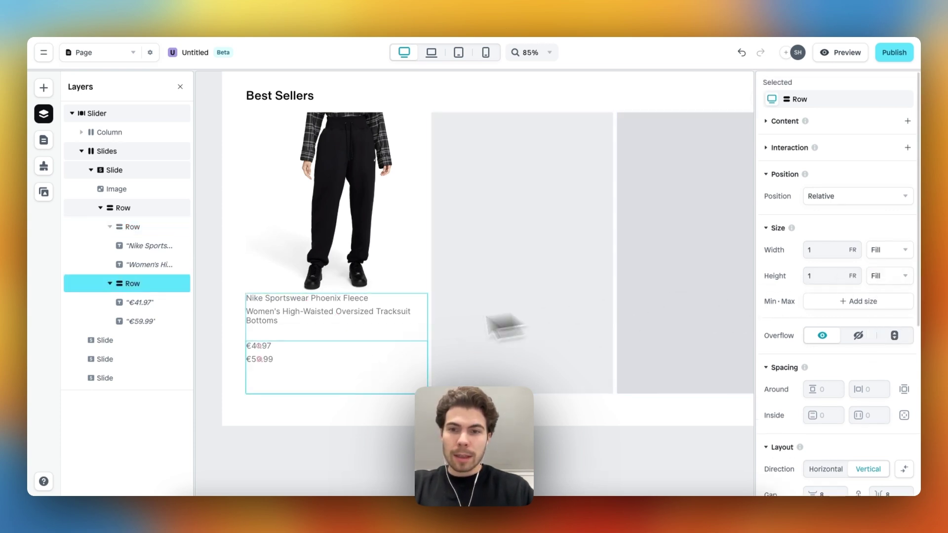
pyautogui.click(896, 275)
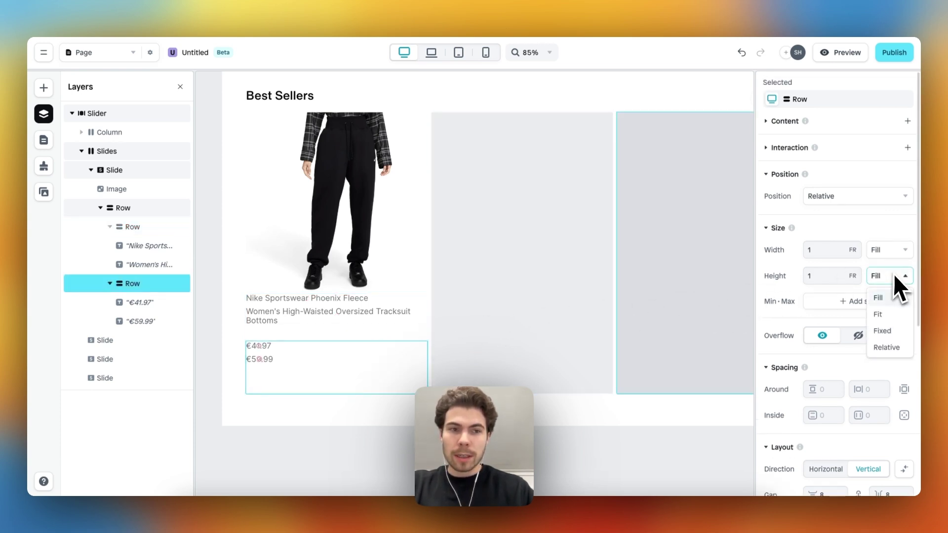
pyautogui.click(887, 316)
# Step: Clear the minimum height of the parent row that contains the product texts and prices
pyautogui.scroll(4, 338, 354)
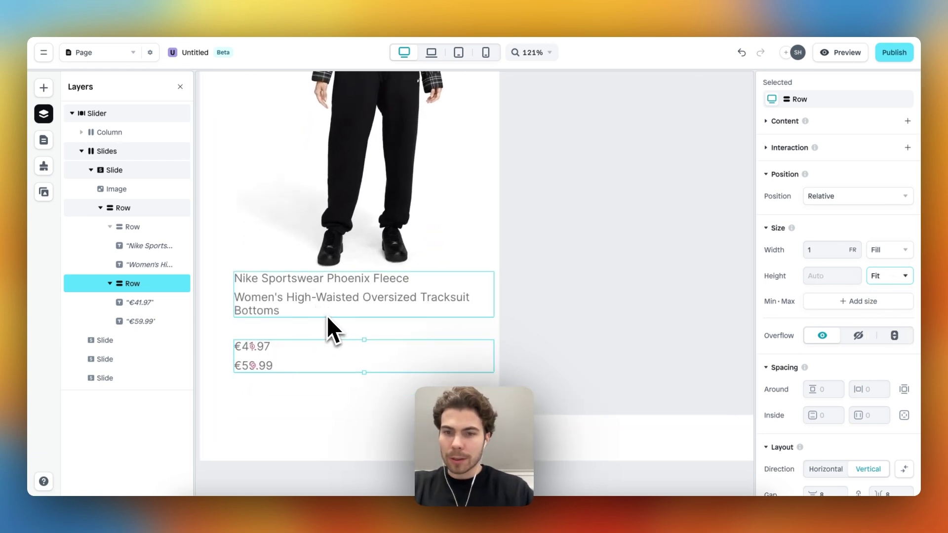
pyautogui.click(342, 390)
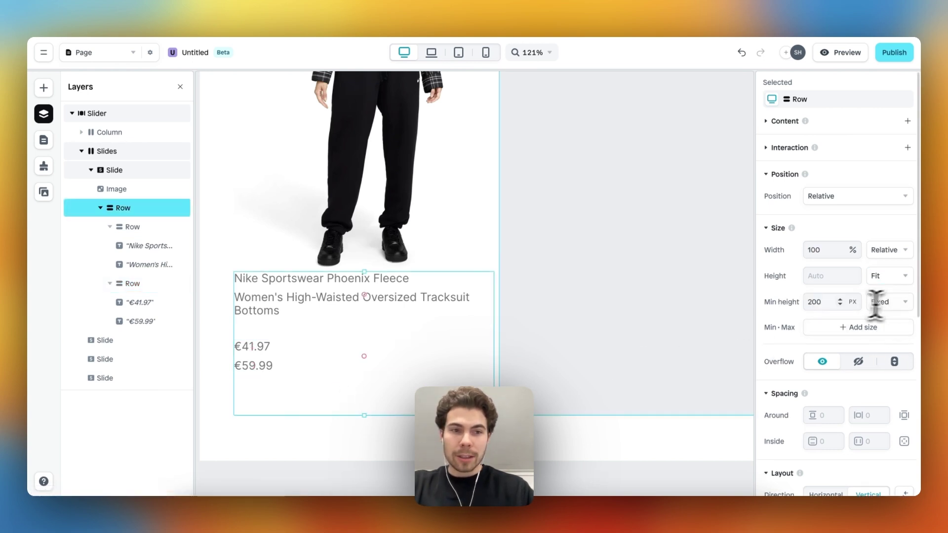
pyautogui.press('BackSpace')
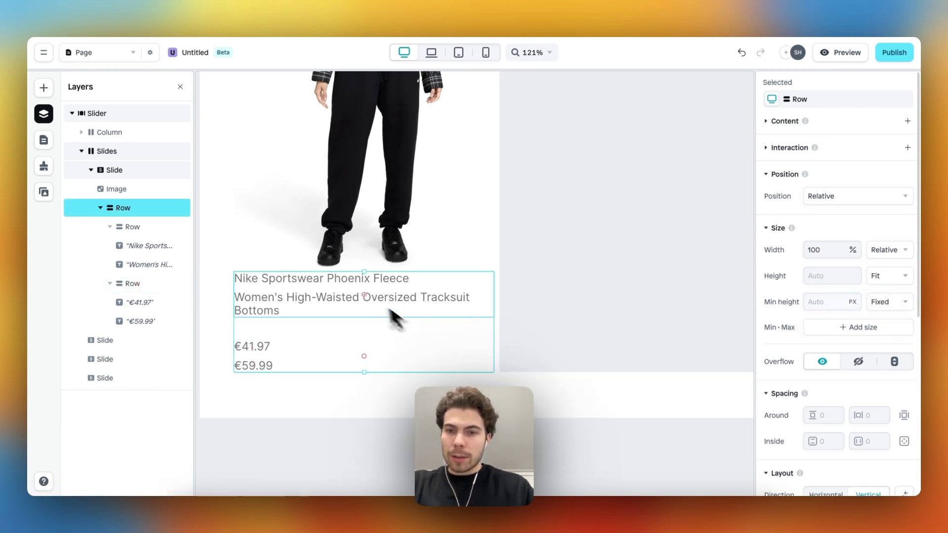
# Step: Apply the Body black text style to the product name "Nike Sportswear Phoenix Fleece"
pyautogui.click(390, 302)
pyautogui.click(391, 281)
pyautogui.scroll(-5, 819, 326)
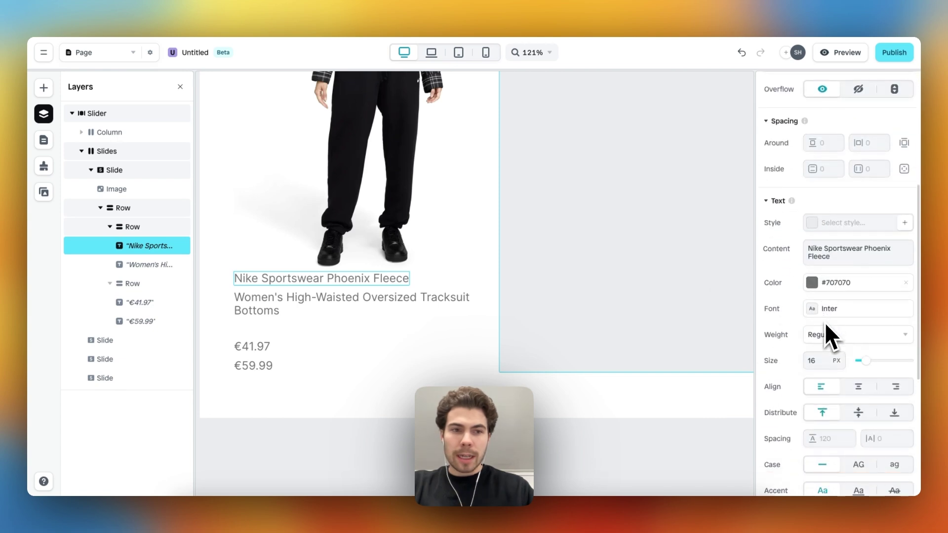
pyautogui.click(812, 282)
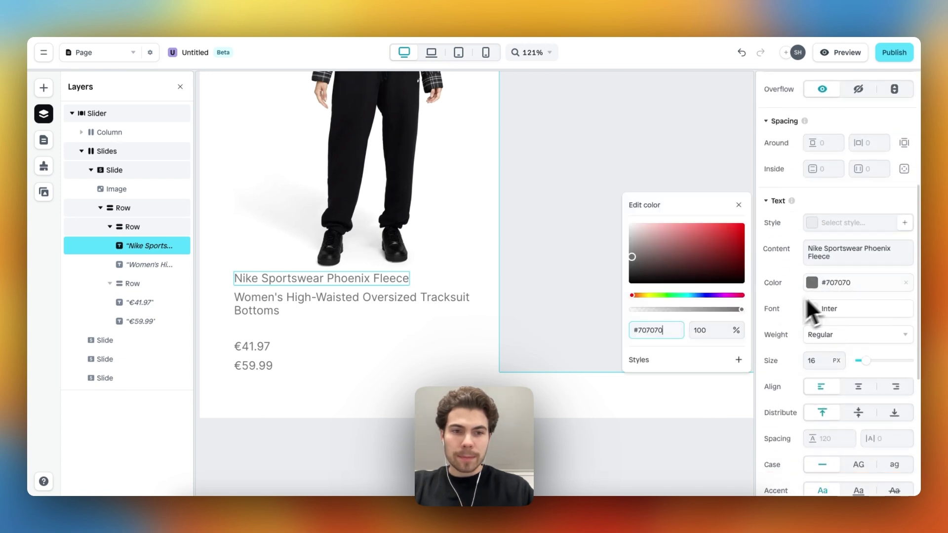
pyautogui.click(820, 225)
pyautogui.click(833, 264)
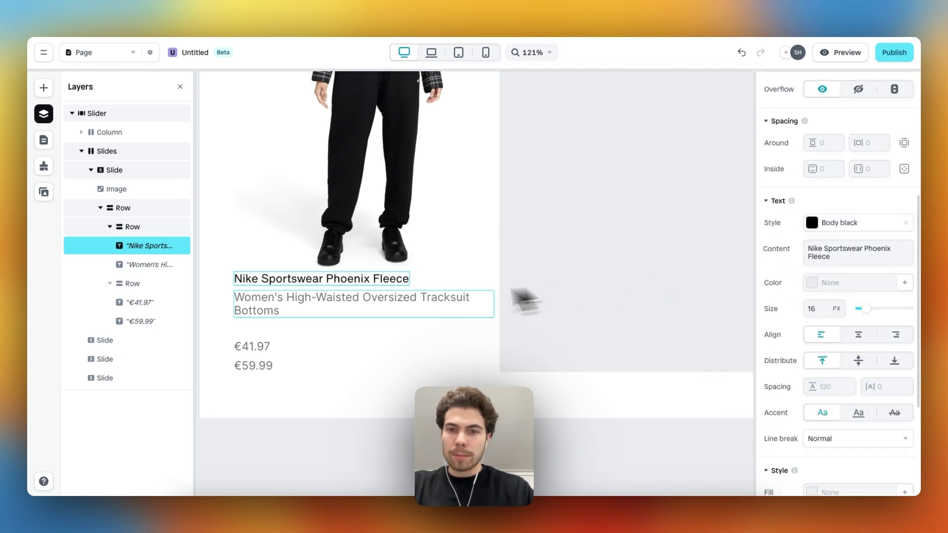
# Step: Apply the Body black text style to the €41.97 price
pyautogui.click(256, 346)
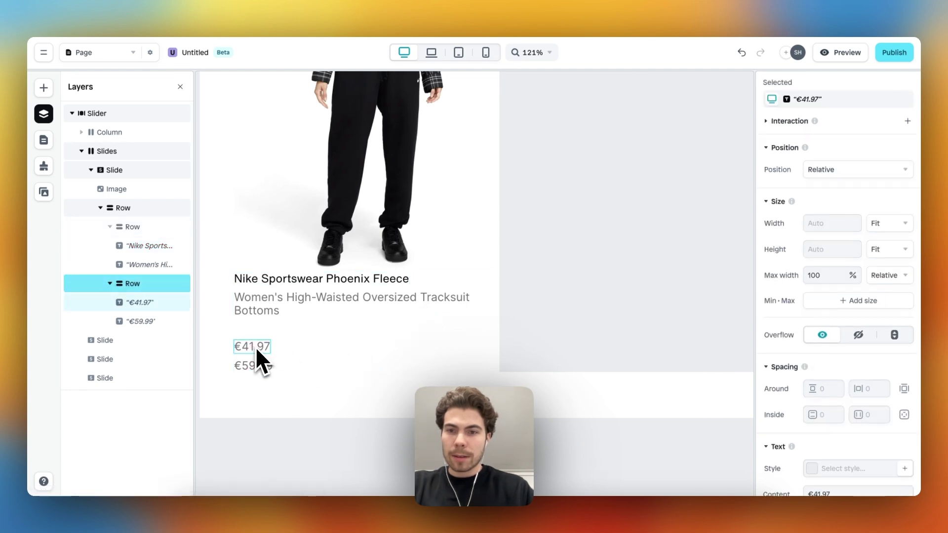
pyautogui.click(256, 346)
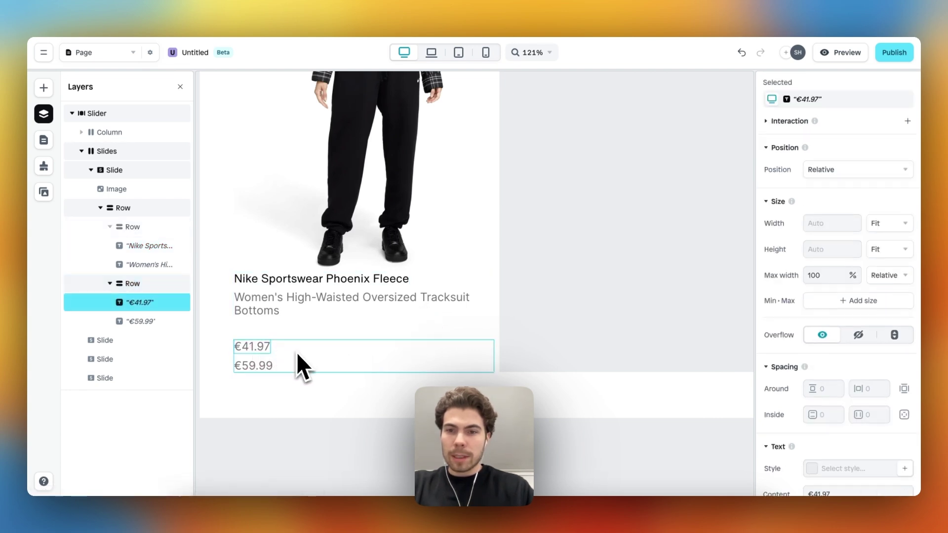
pyautogui.scroll(-3, 821, 353)
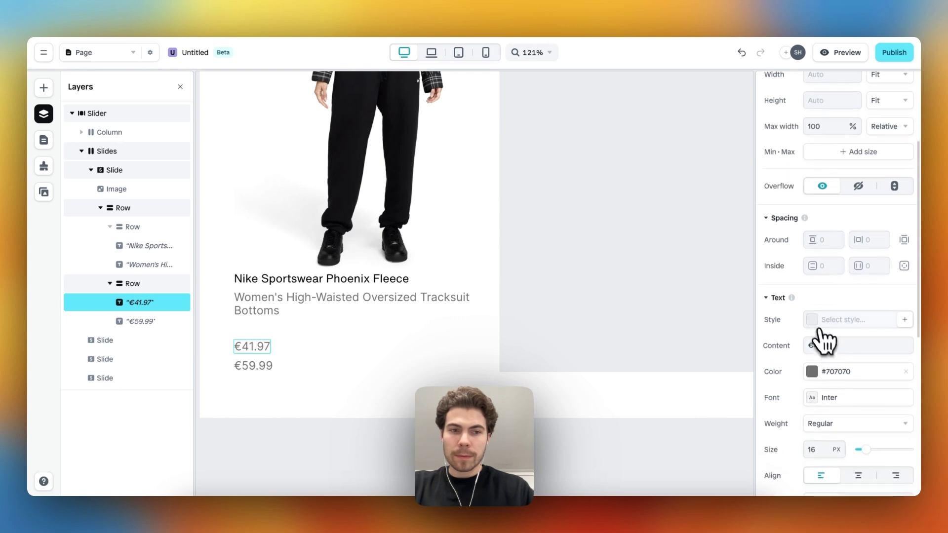
pyautogui.click(812, 321)
pyautogui.click(833, 365)
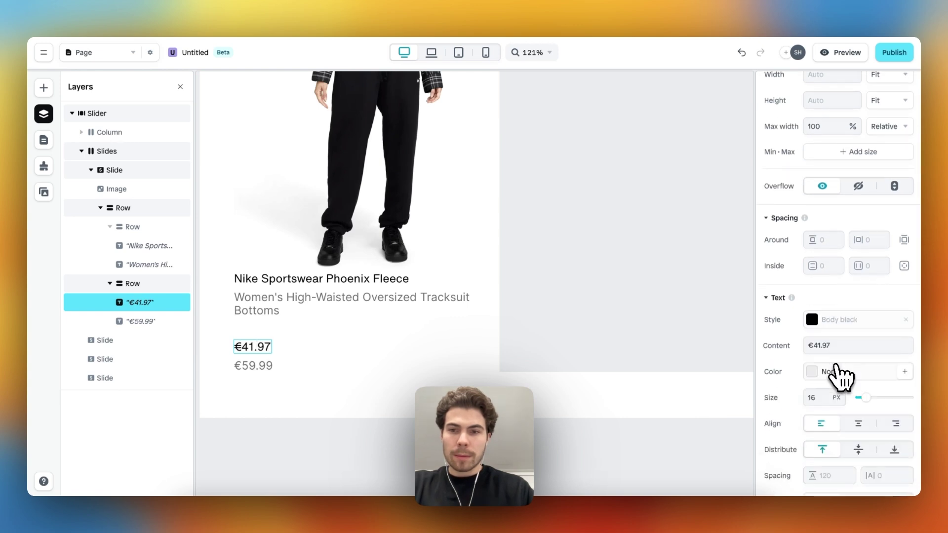
# Step: Apply a strikethrough accent to the €59.99 price text
pyautogui.click(259, 366)
pyautogui.scroll(-6, 792, 392)
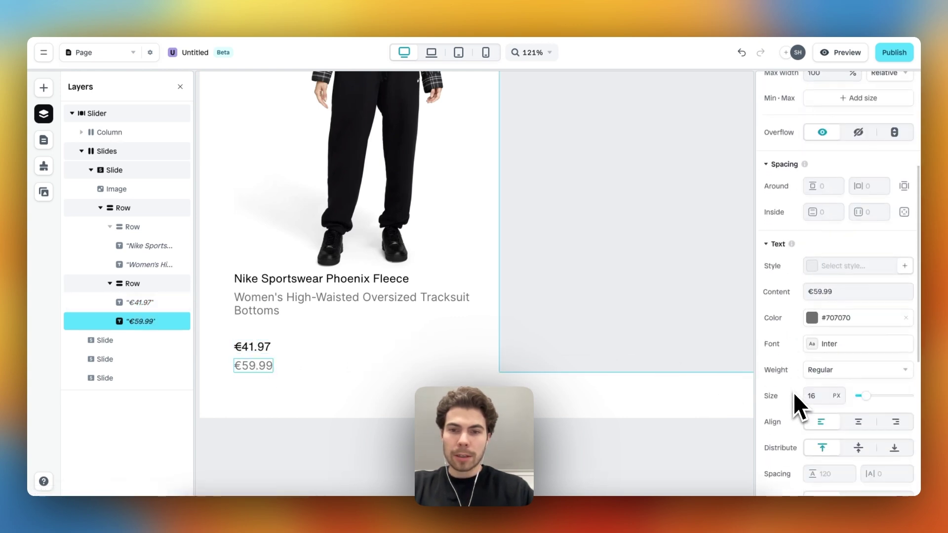
pyautogui.click(894, 424)
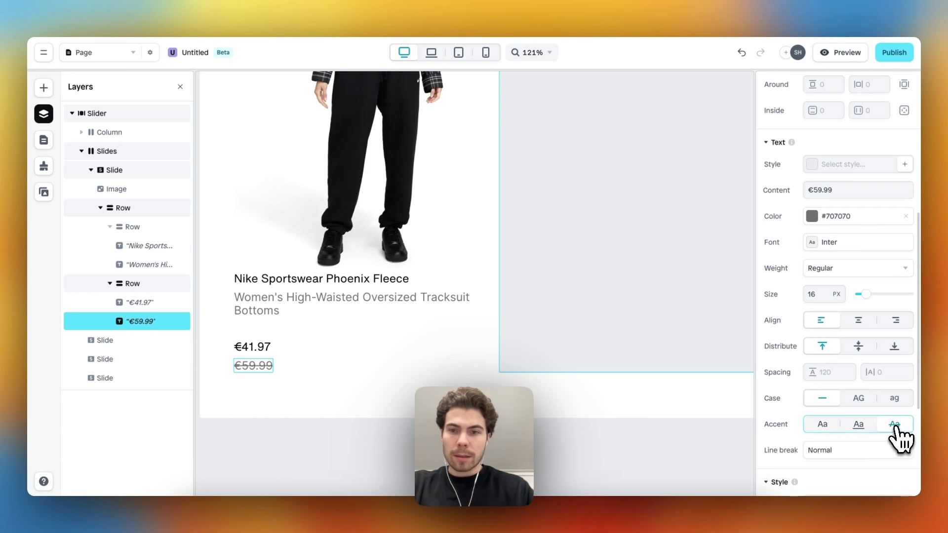
# Step: Set the gap of the parent row holding the product texts and prices to 16
pyautogui.click(315, 302)
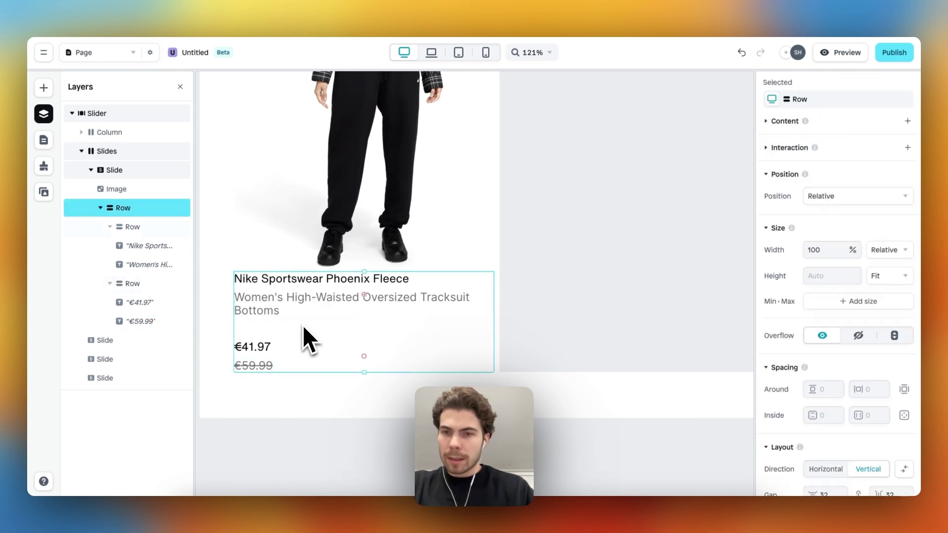
pyautogui.click(303, 323)
pyautogui.scroll(-5, 867, 402)
pyautogui.scroll(-2, 868, 402)
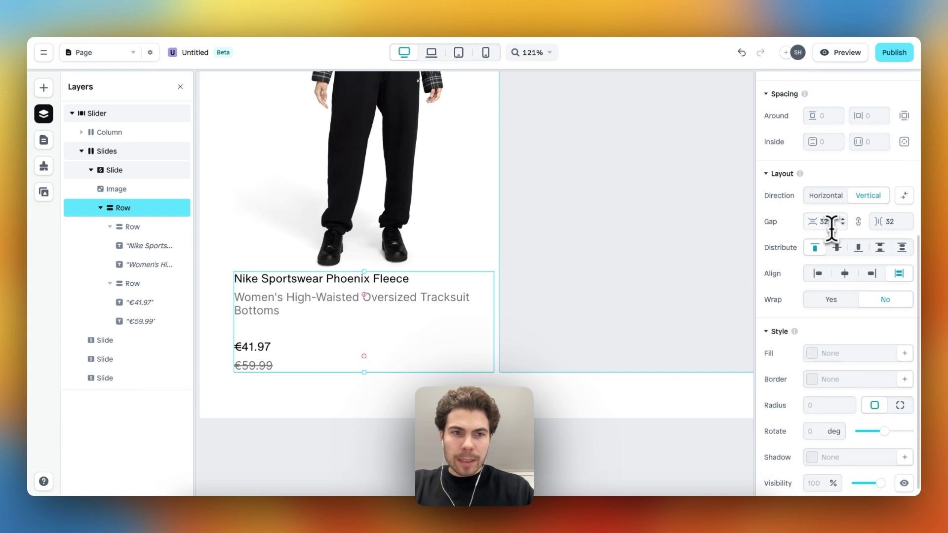
pyautogui.write('16')
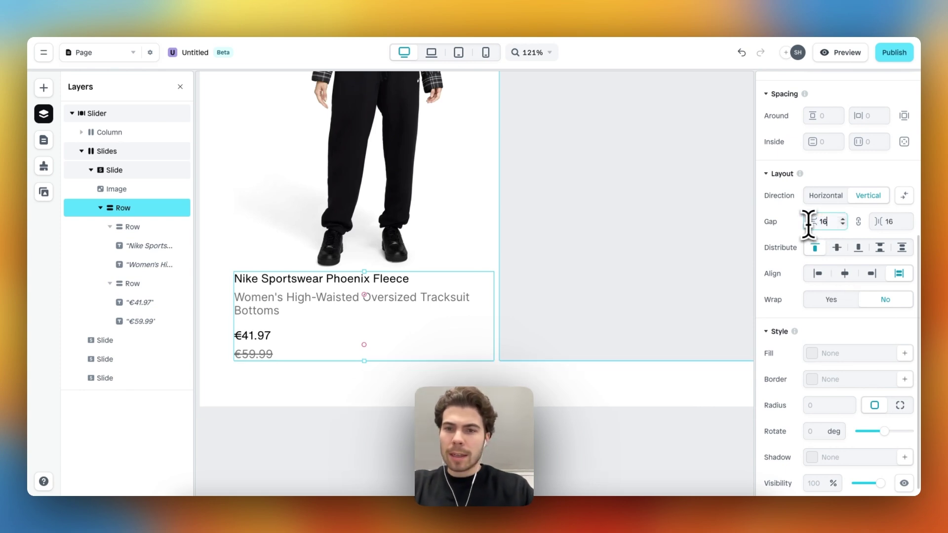
pyautogui.scroll(-3, 377, 326)
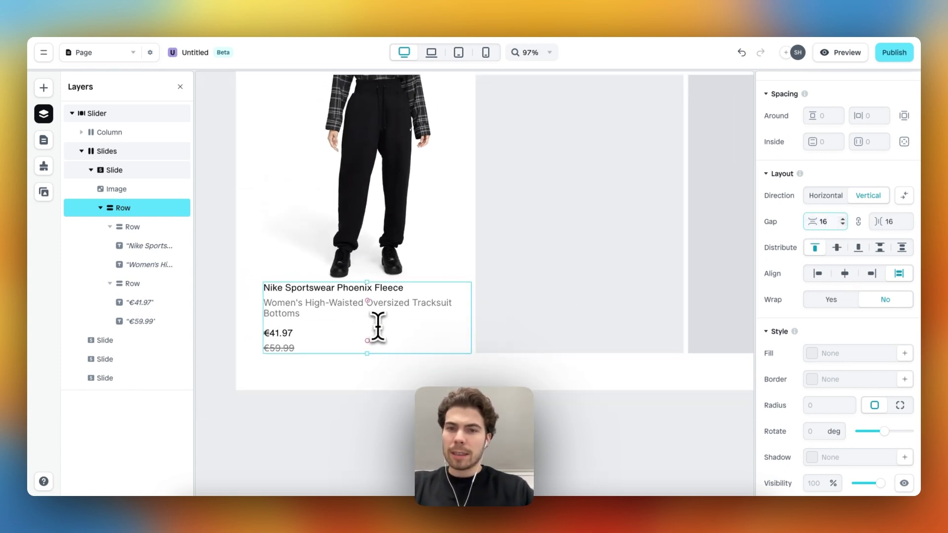
# Step: Give the product image an outer bottom spacing of 10, separating it from the product name, and deselect everything
pyautogui.click(392, 270)
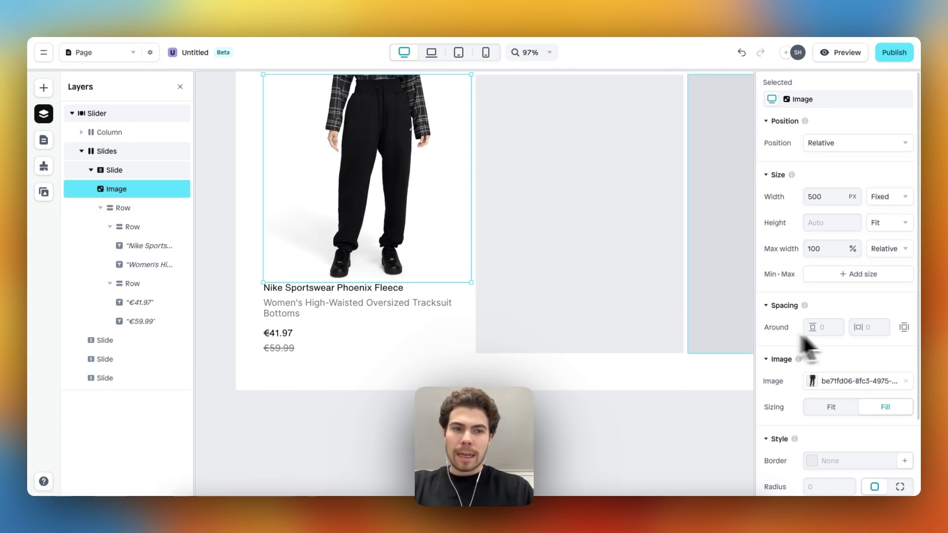
pyautogui.scroll(3, 373, 285)
pyautogui.scroll(1, 371, 282)
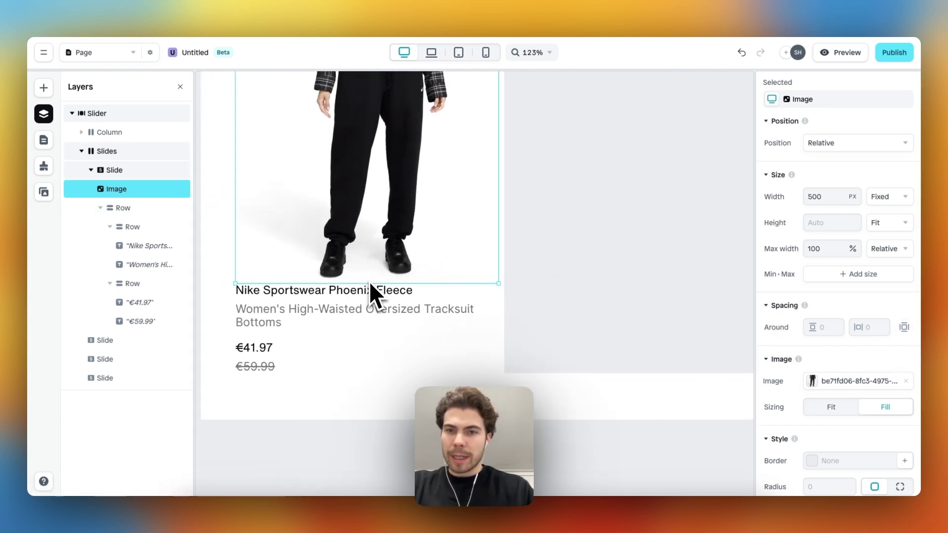
pyautogui.click(904, 327)
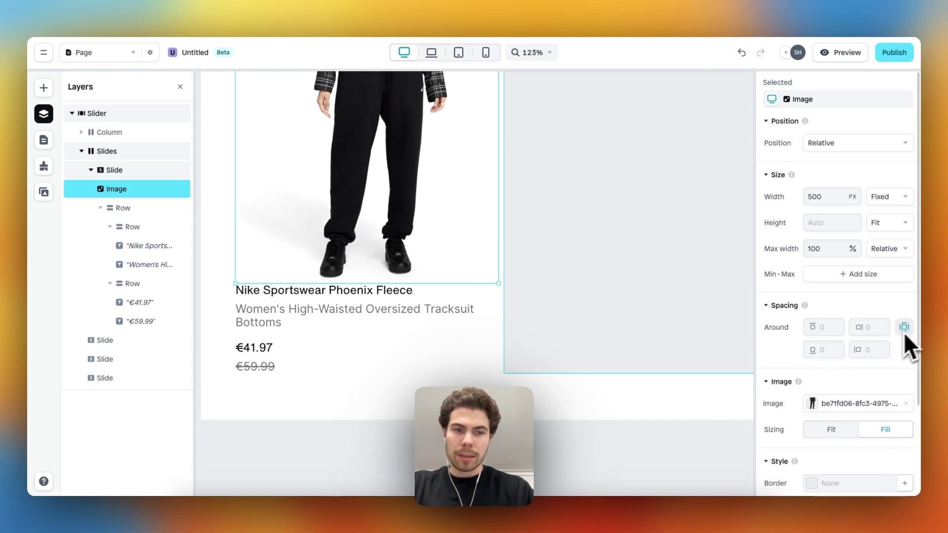
pyautogui.click(825, 351)
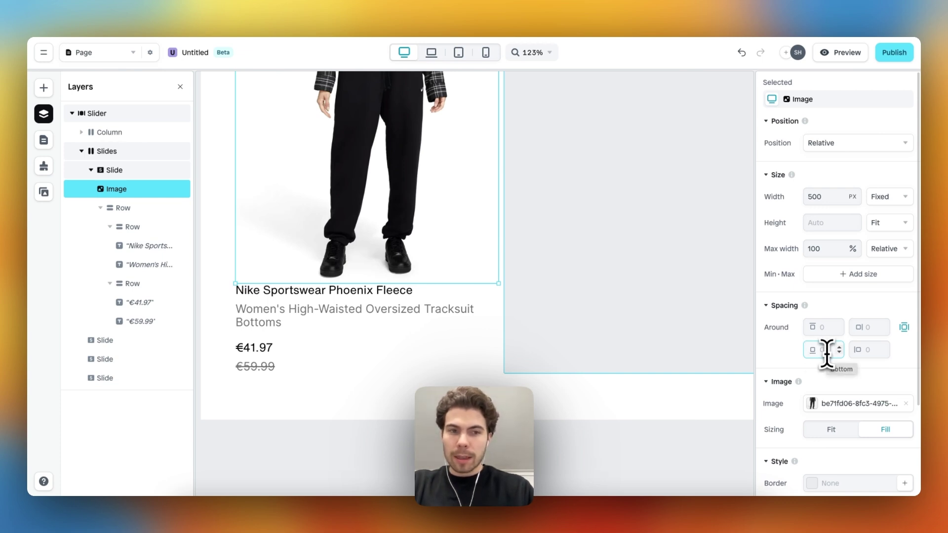
pyautogui.write('10')
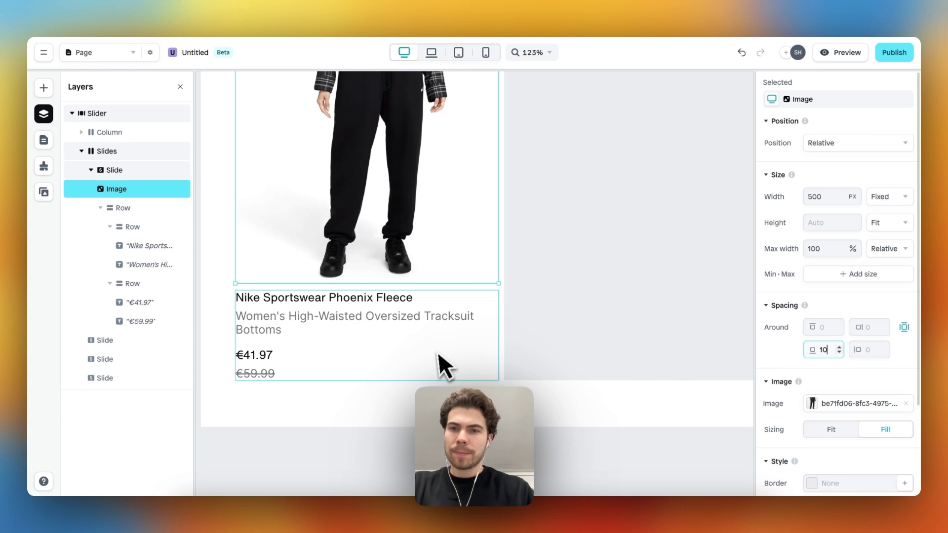
pyautogui.scroll(-3, 437, 356)
pyautogui.click(438, 359)
pyautogui.scroll(-3, 437, 359)
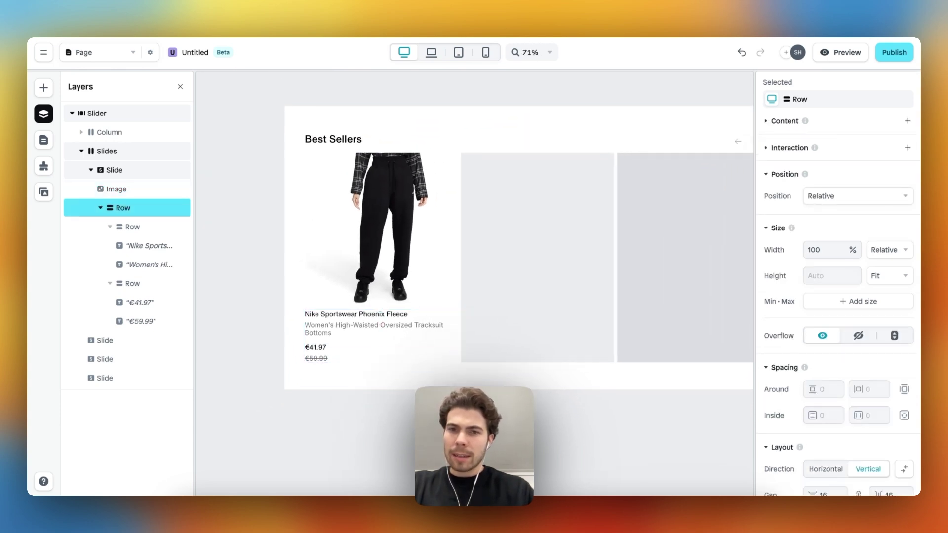
pyautogui.press('Escape')
pyautogui.hscroll(3, 422, 285)
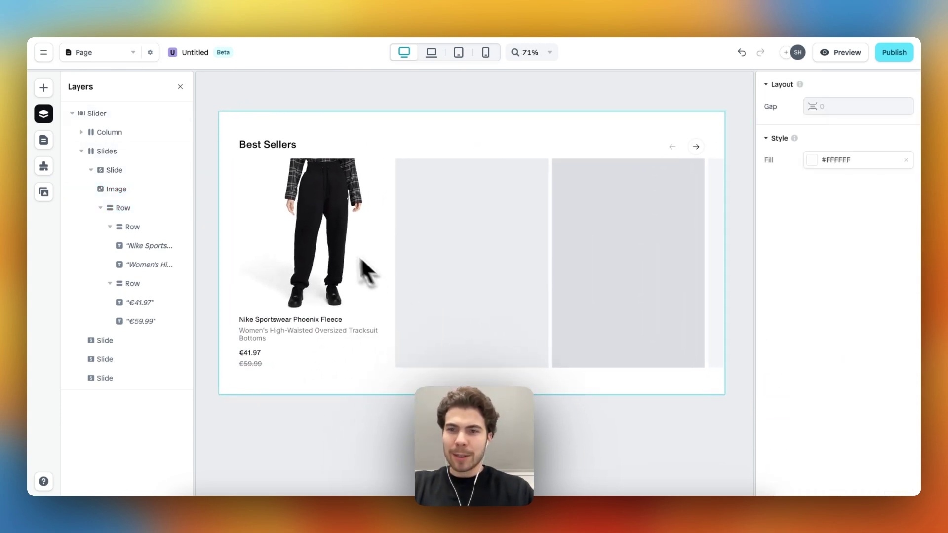
pyautogui.scroll(2, 346, 249)
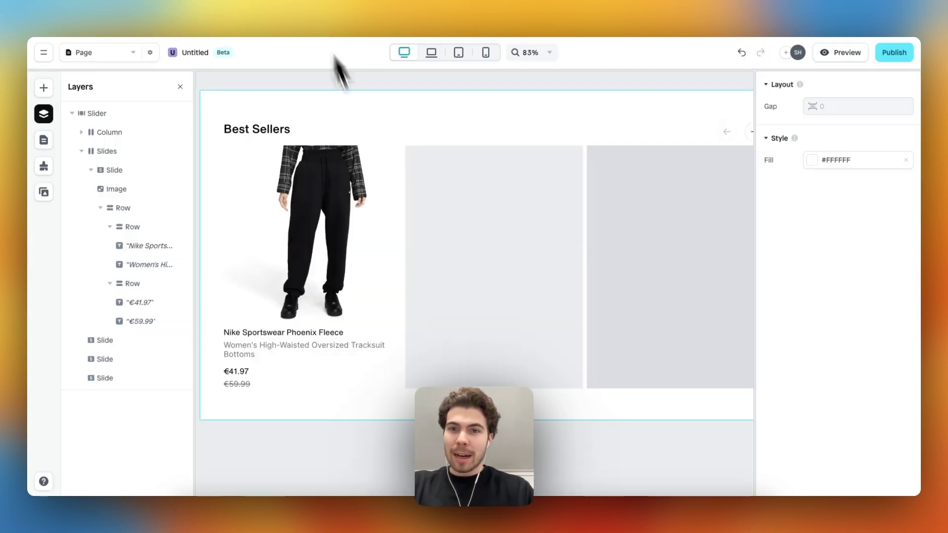
# Step: Duplicate the finished Nike Sportswear Phoenix Fleece slide four times within the slider
pyautogui.click(338, 228)
pyautogui.click(319, 228)
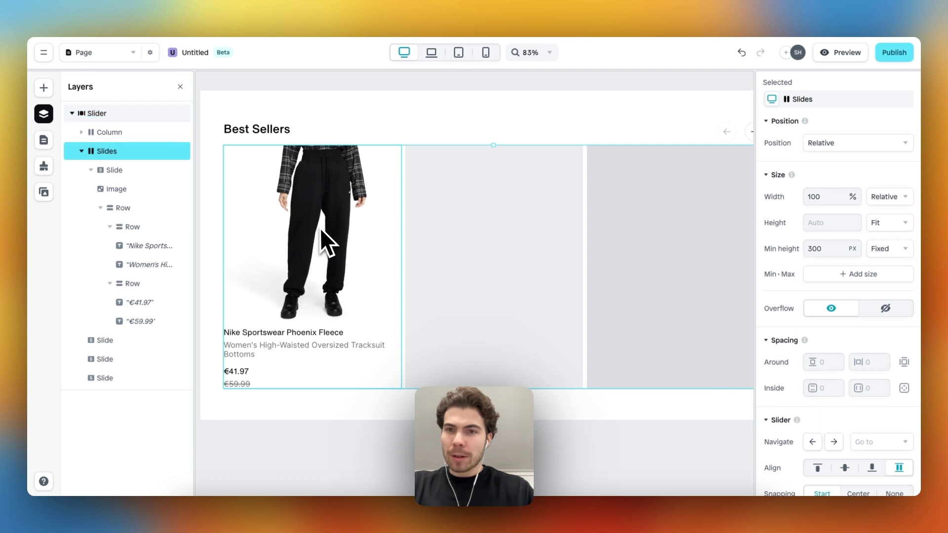
pyautogui.click(341, 231)
pyautogui.scroll(-3, 342, 232)
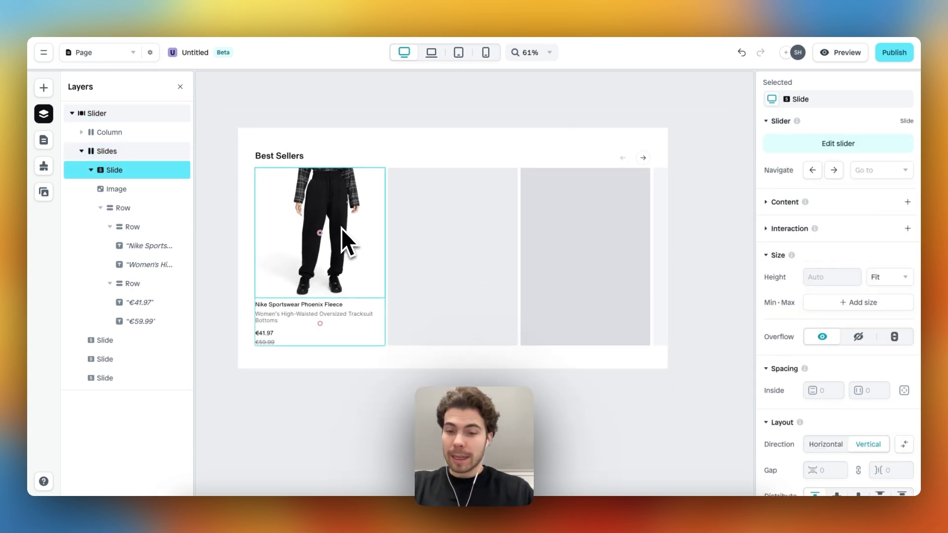
pyautogui.click(90, 169)
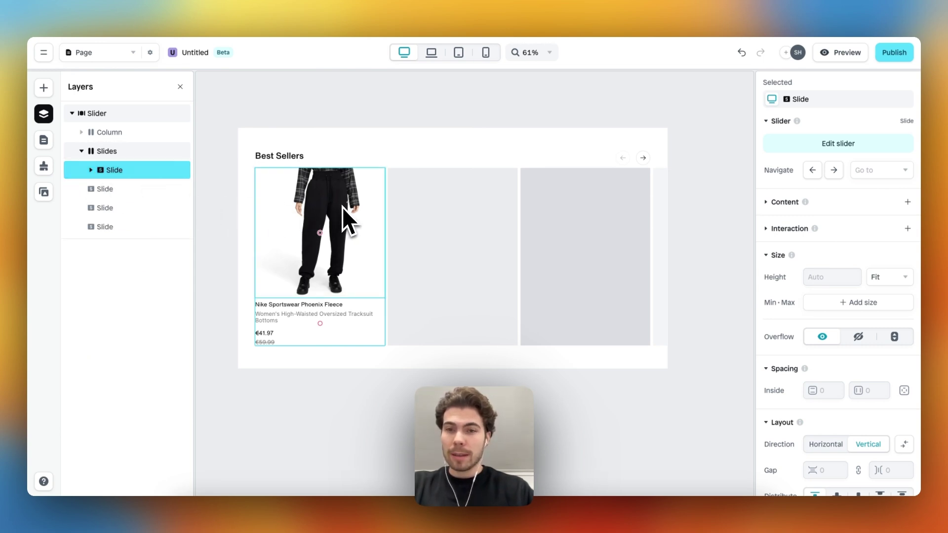
pyautogui.press('super+d')
pyautogui.press('super+d')
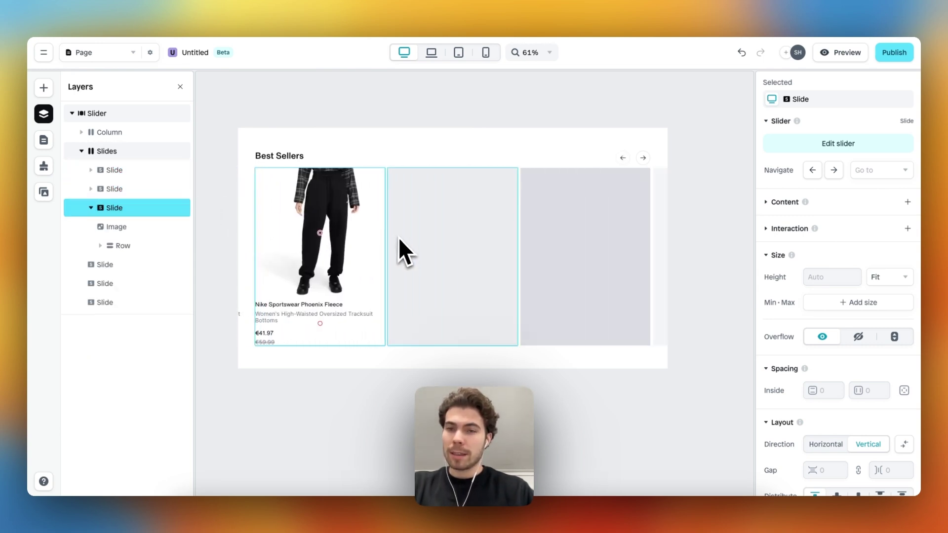
pyautogui.press('super+d')
pyautogui.press('super+d')
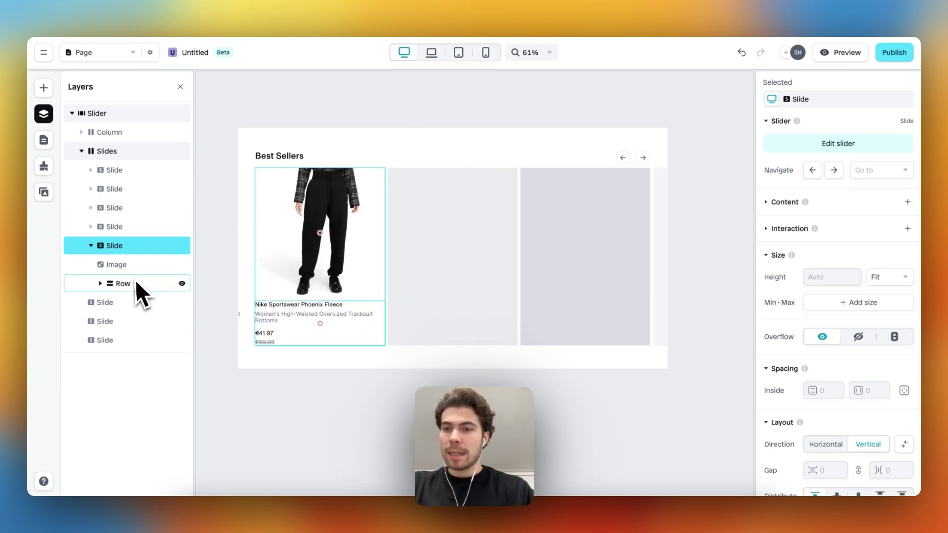
# Step: Delete the three empty placeholder slides after the duplicated product slides
pyautogui.click(115, 306)
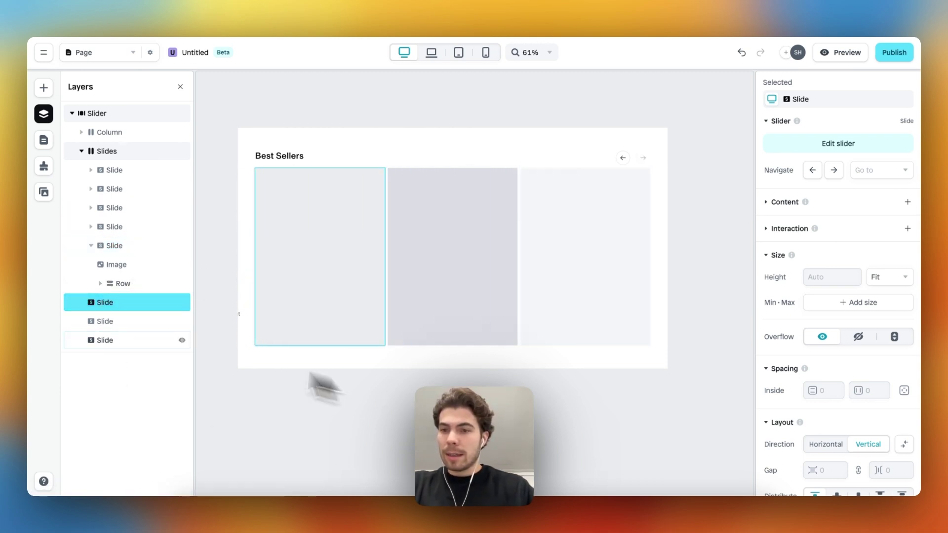
pyautogui.press('BackSpace')
pyautogui.click(113, 305)
pyautogui.press('BackSpace')
pyautogui.click(118, 304)
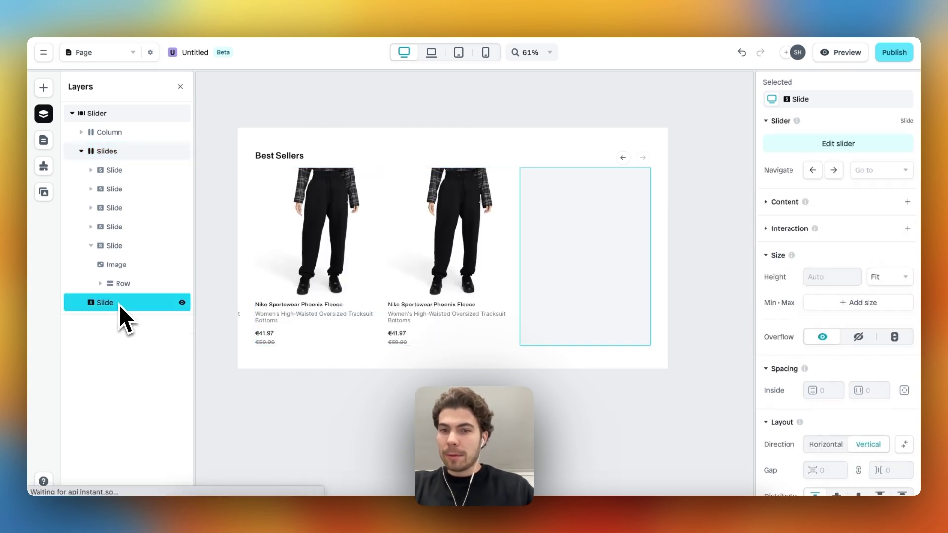
pyautogui.press('BackSpace')
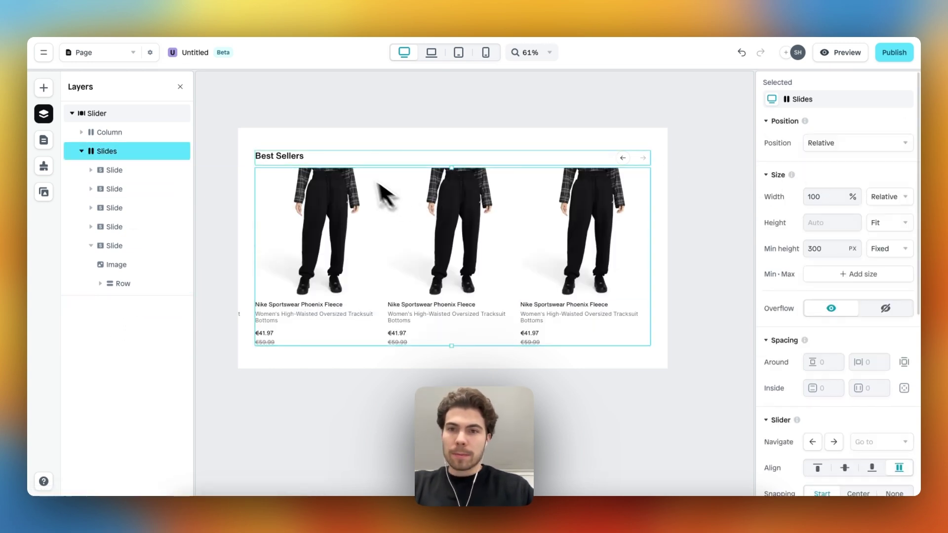
# Step: Navigate the slider of duplicated product slides back to Slide 1
pyautogui.click(364, 161)
pyautogui.click(881, 170)
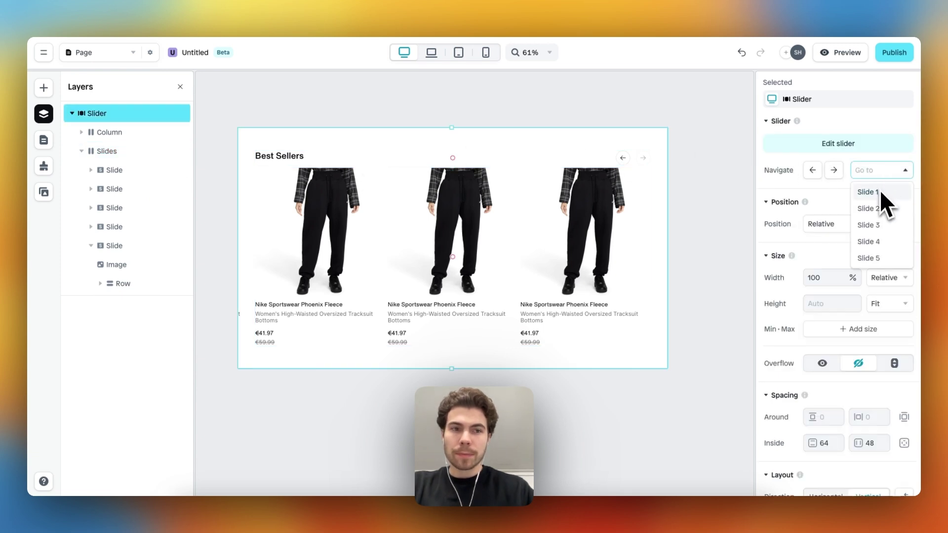
pyautogui.click(882, 198)
# Step: Switch to the Nike website and copy product details, starting with the name "Nike Sportswear Tech Fleece Windrunner", for the duplicated slides
pyautogui.click(334, 214)
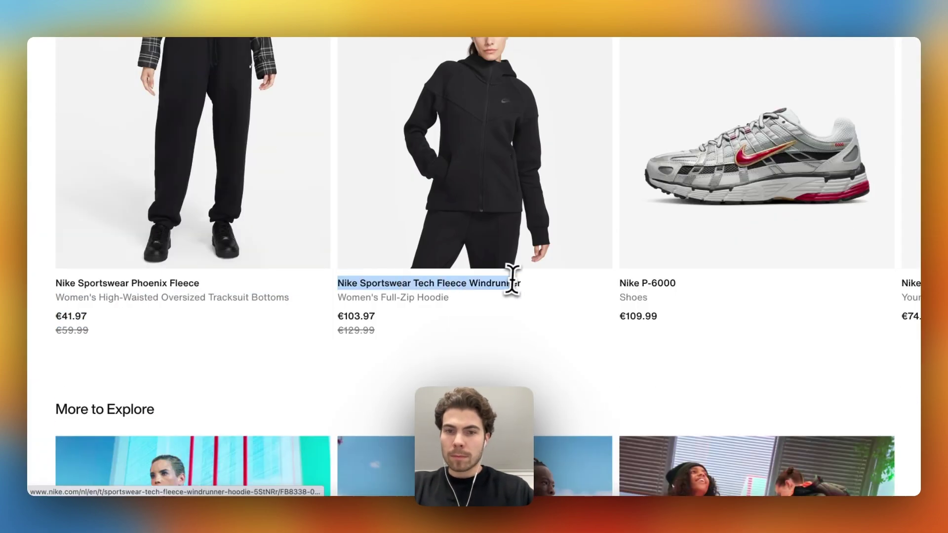
pyautogui.moveTo(510, 269); pyautogui.dragTo(365, 333)
pyautogui.hscroll(10, 356, 339)
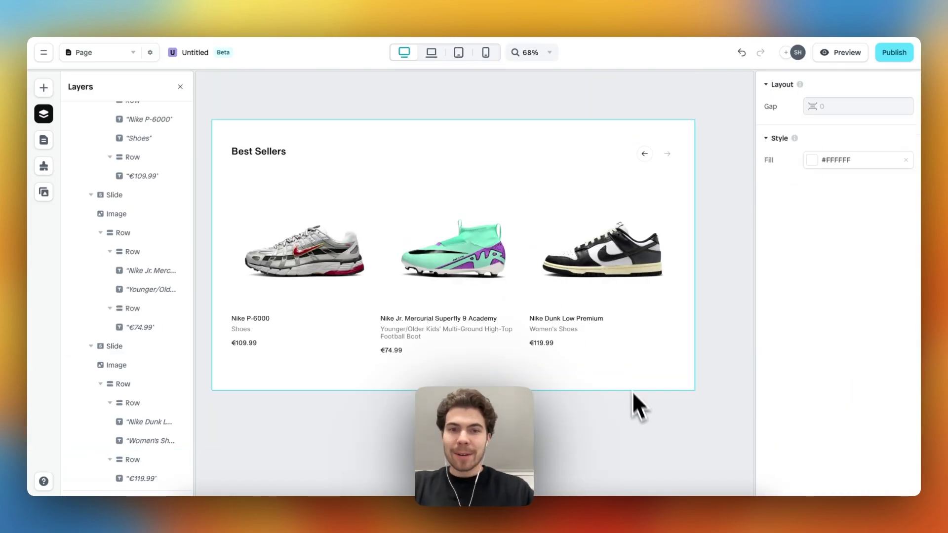
# Step: Select the slider filled with the different products, show Slide 1 and clear the selection
pyautogui.click(590, 246)
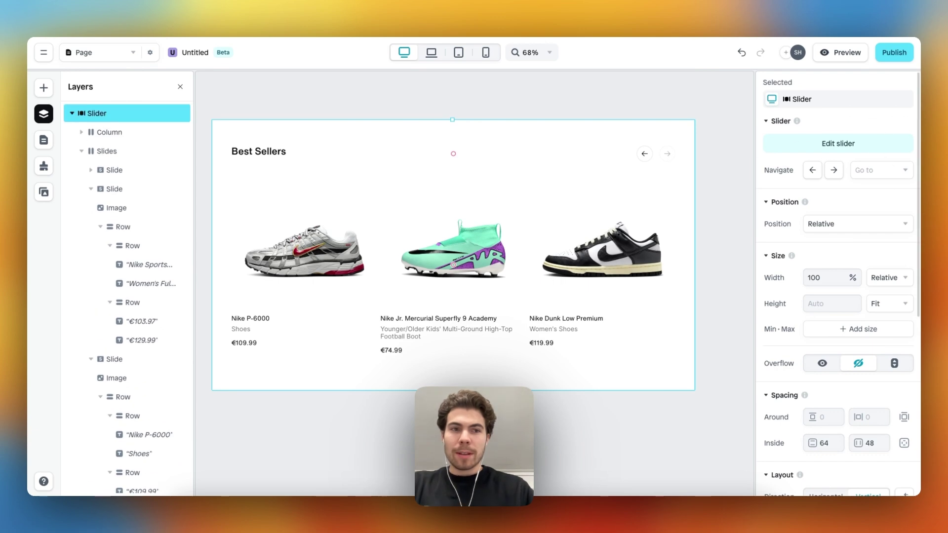
pyautogui.click(882, 169)
pyautogui.click(886, 185)
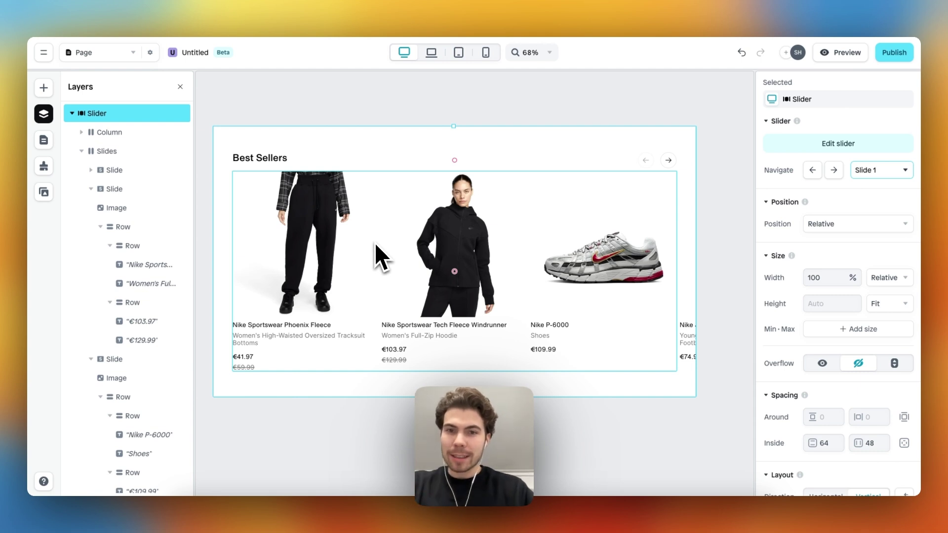
pyautogui.click(349, 88)
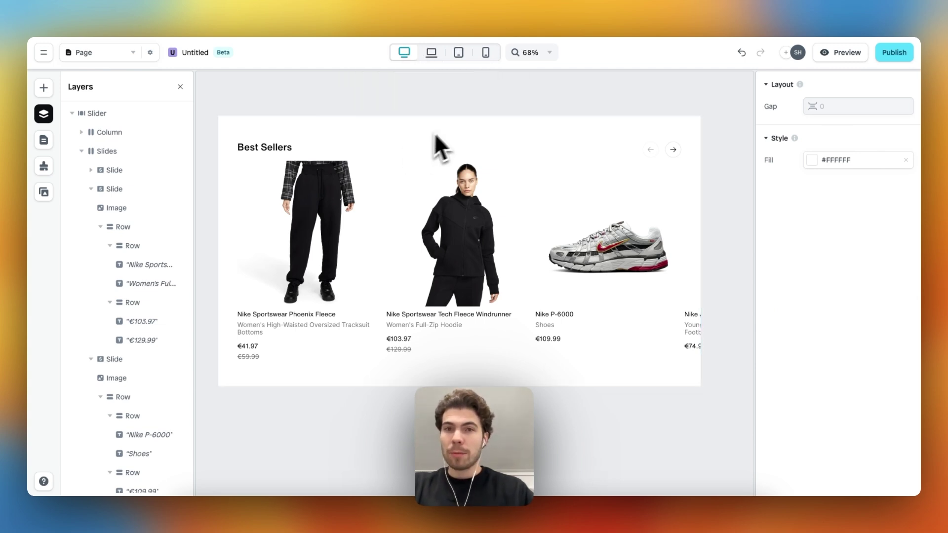
# Step: Check the carousel layout in the editor at the laptop, tablet and mobile screen sizes
pyautogui.click(431, 52)
pyautogui.click(432, 53)
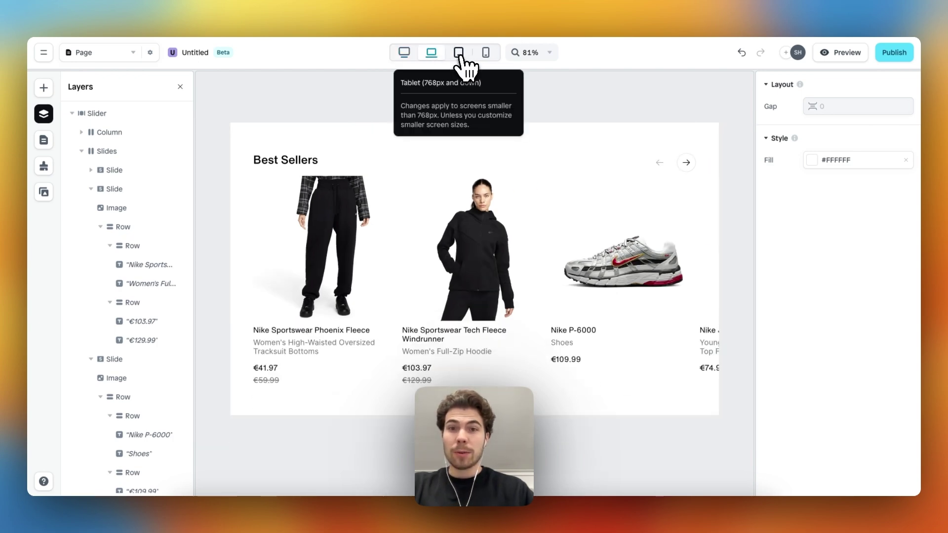
pyautogui.click(459, 60)
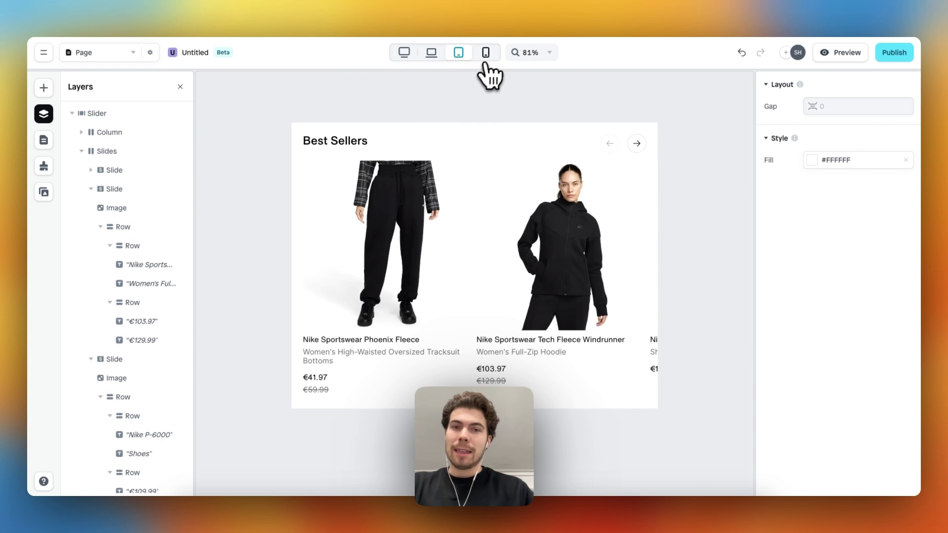
pyautogui.click(486, 53)
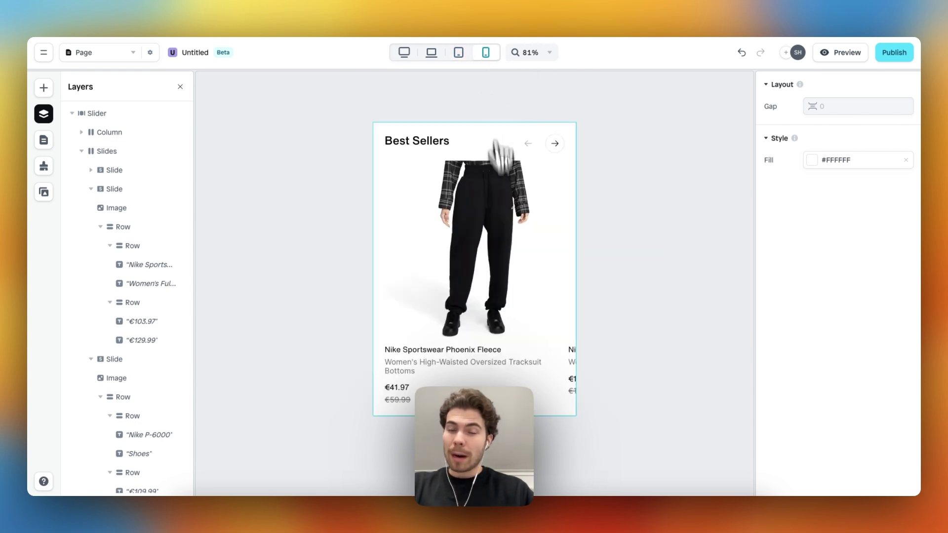
# Step: Preview the carousel at mobile size and test moving between slides with the arrows and by swiping
pyautogui.click(838, 53)
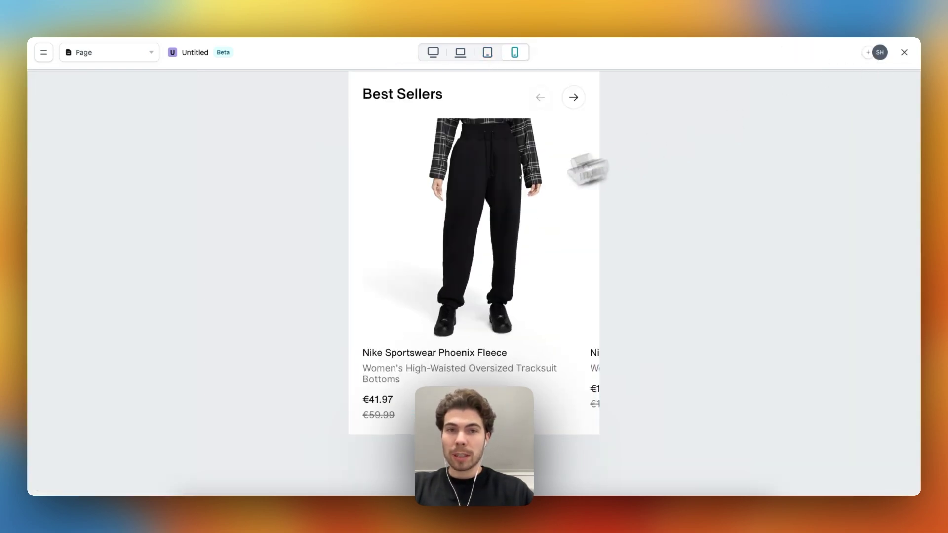
pyautogui.click(570, 98)
pyautogui.click(572, 98)
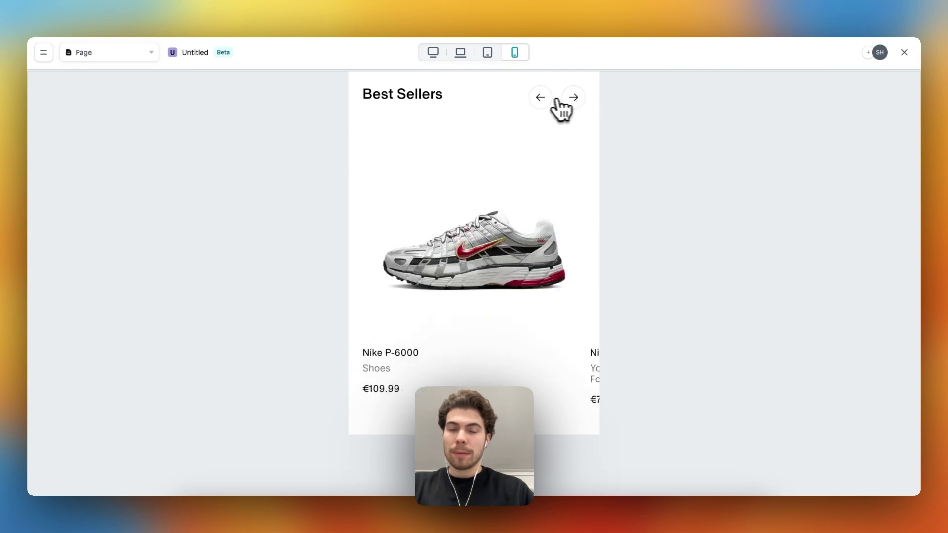
pyautogui.click(541, 99)
pyautogui.click(541, 98)
pyautogui.moveTo(450, 249); pyautogui.dragTo(366, 229)
# Step: Preview the carousel at the tablet, laptop and desktop screen sizes
pyautogui.click(486, 53)
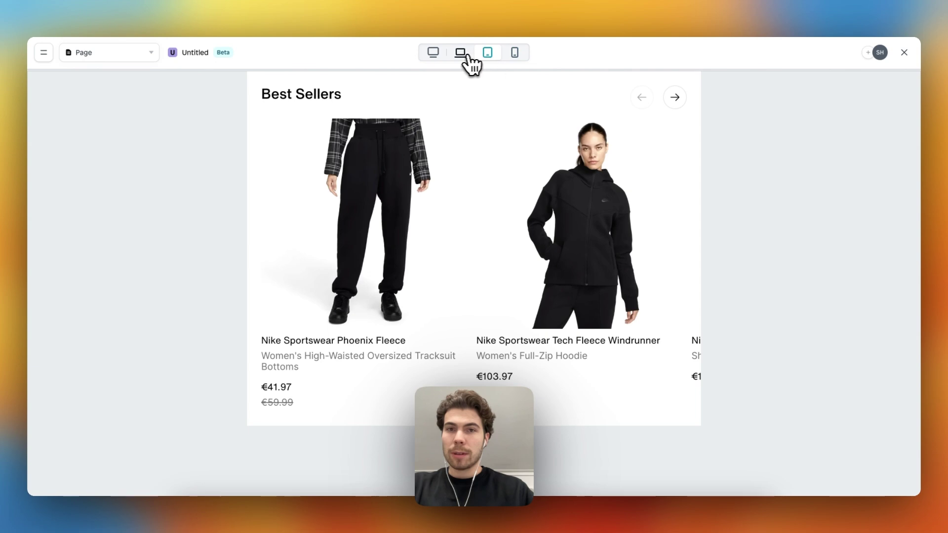
pyautogui.click(458, 53)
pyautogui.click(435, 52)
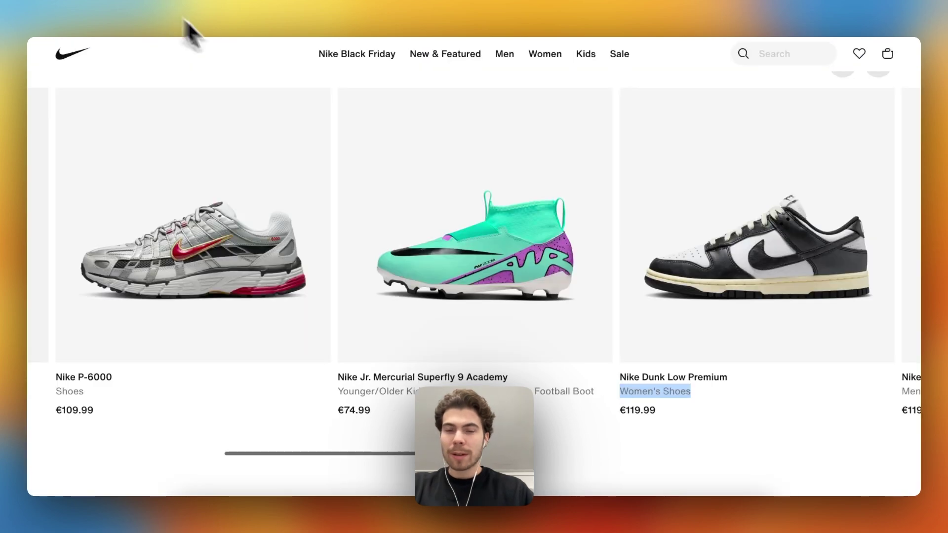
# Step: Compare the carousel with the original on the Nike website, return to the preview and close it
pyautogui.hscroll(-3, 392, 192)
pyautogui.hscroll(-5, 393, 191)
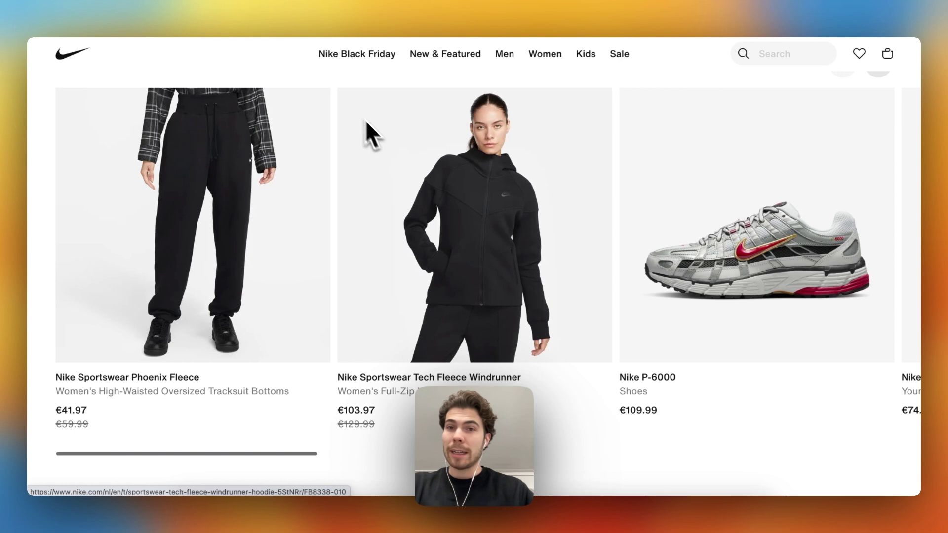
pyautogui.scroll(1, 355, 121)
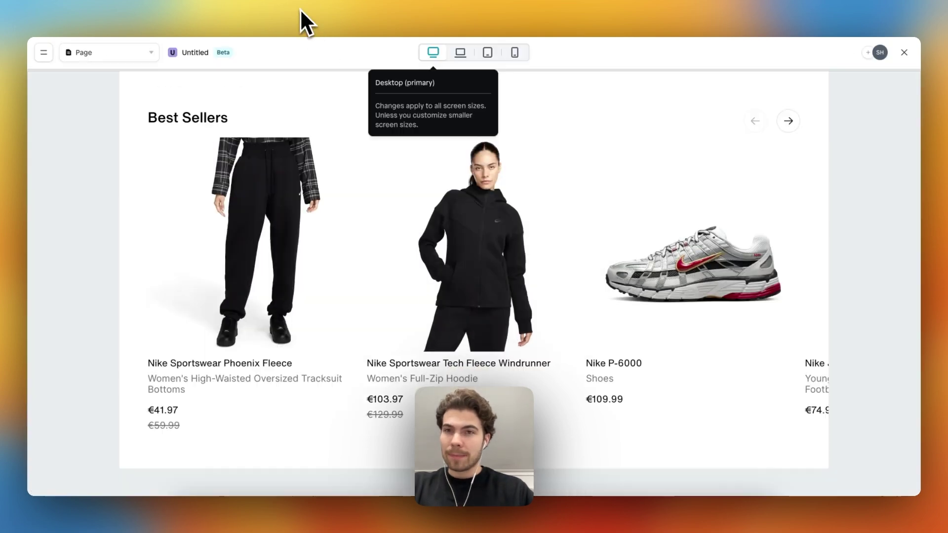
pyautogui.click(906, 57)
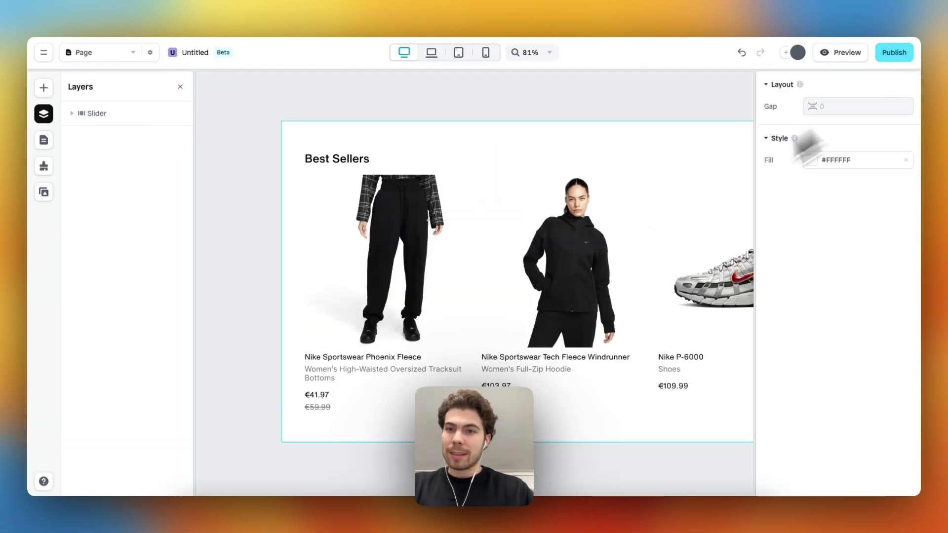